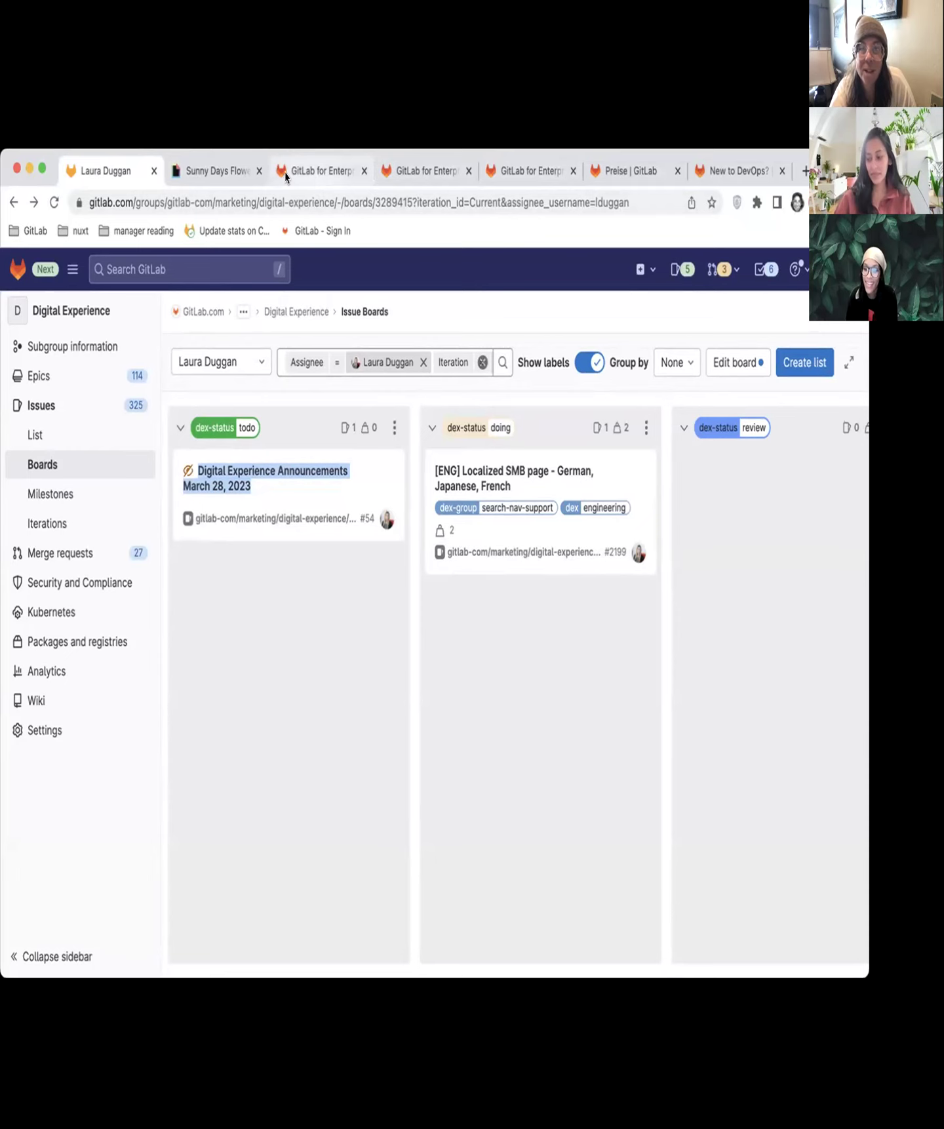
{"action": "scroll", "coordinate": [491, 554], "scroll_direction": "right", "scroll_amount": 5}
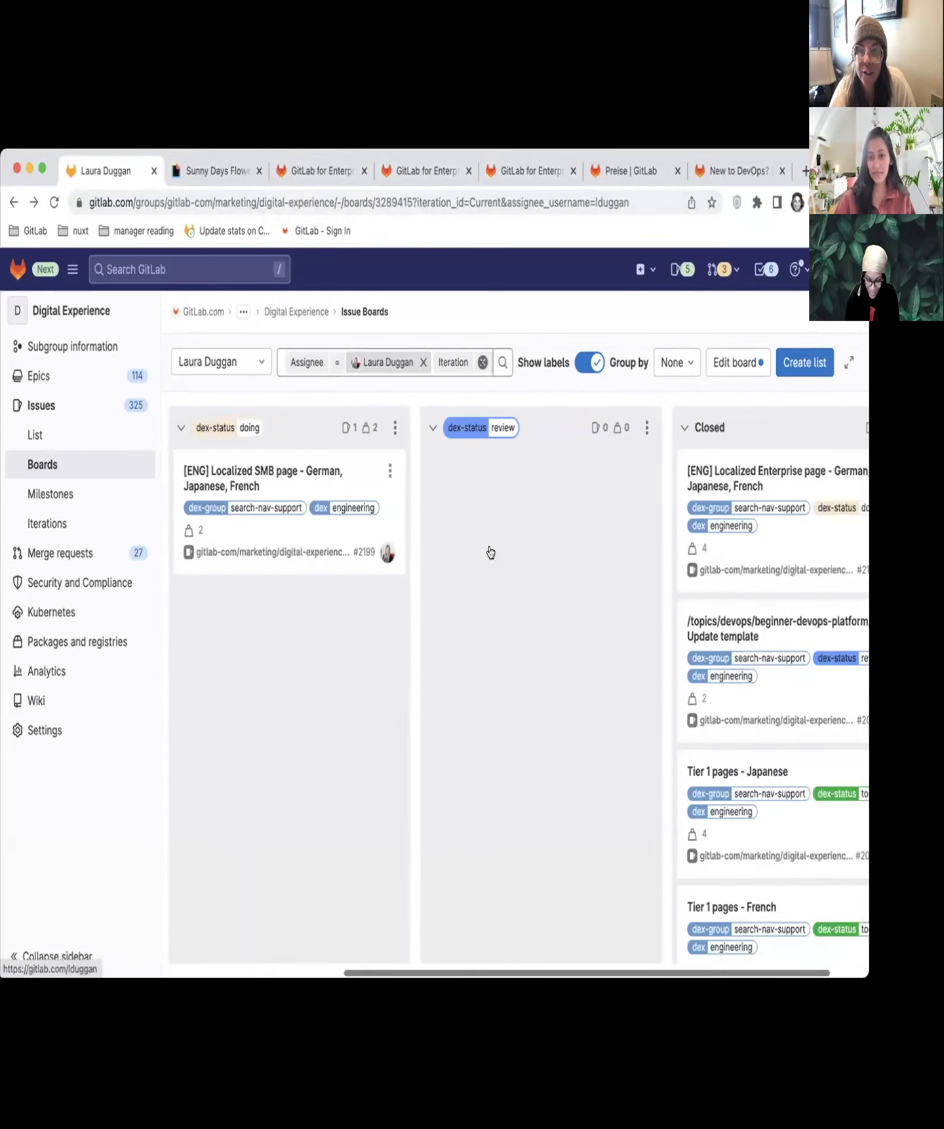
{"action": "scroll", "coordinate": [491, 553], "scroll_direction": "right", "scroll_amount": 3}
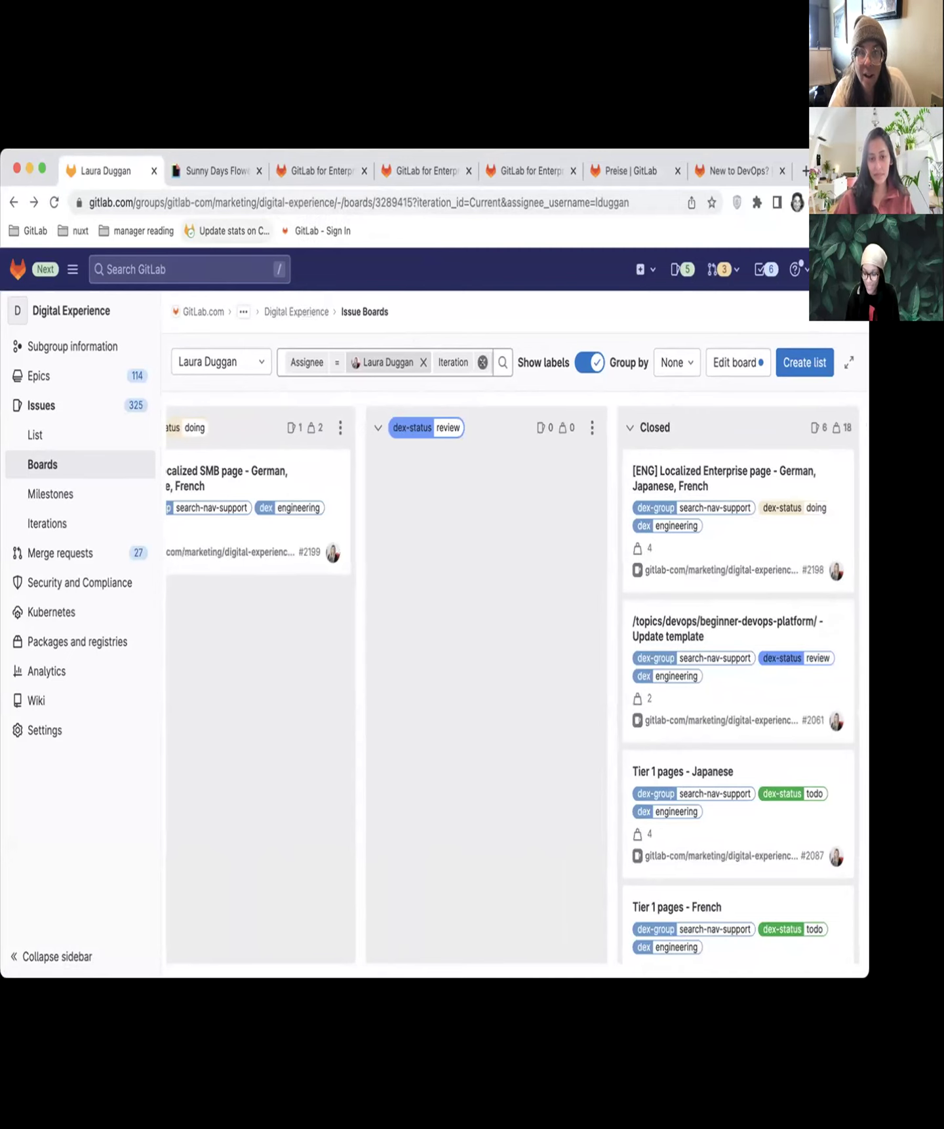
After reviewing the board's six closed issues, bring up the Japanese 'GitLab for Enterprise' page.
{"action": "left_click", "coordinate": [322, 171]}
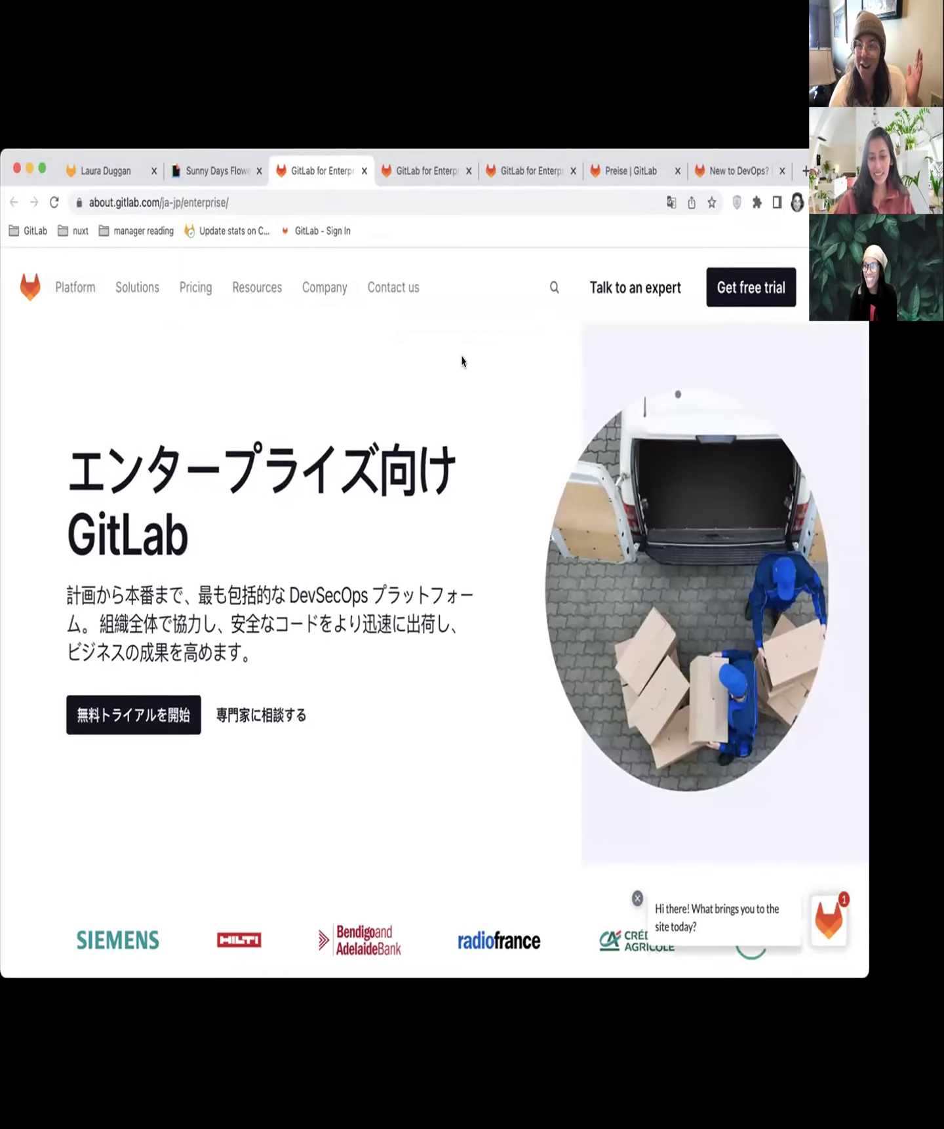
{"action": "scroll", "coordinate": [462, 361], "scroll_direction": "down", "scroll_amount": 1}
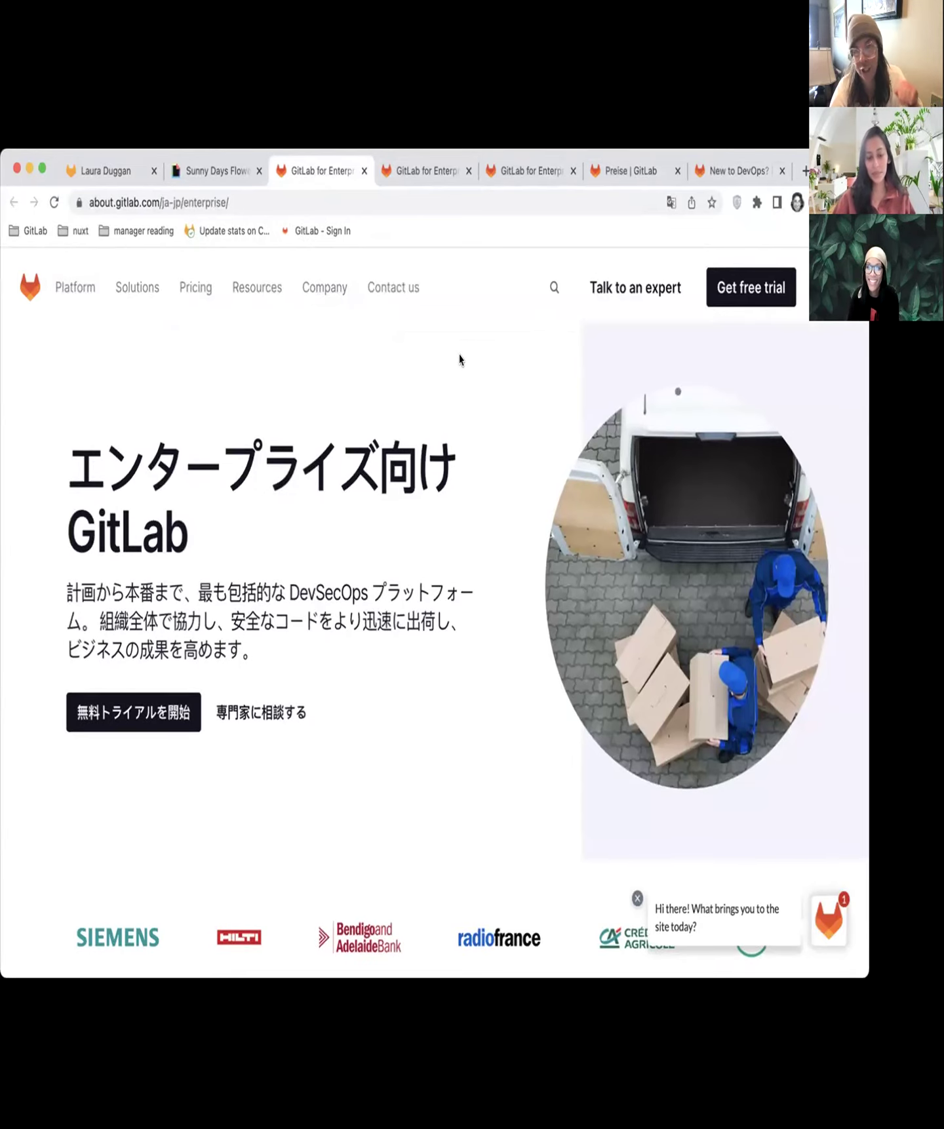
Review the German enterprise page, highlight 'DevSecOps' in a heading, then open the French page.
{"action": "left_click", "coordinate": [420, 171]}
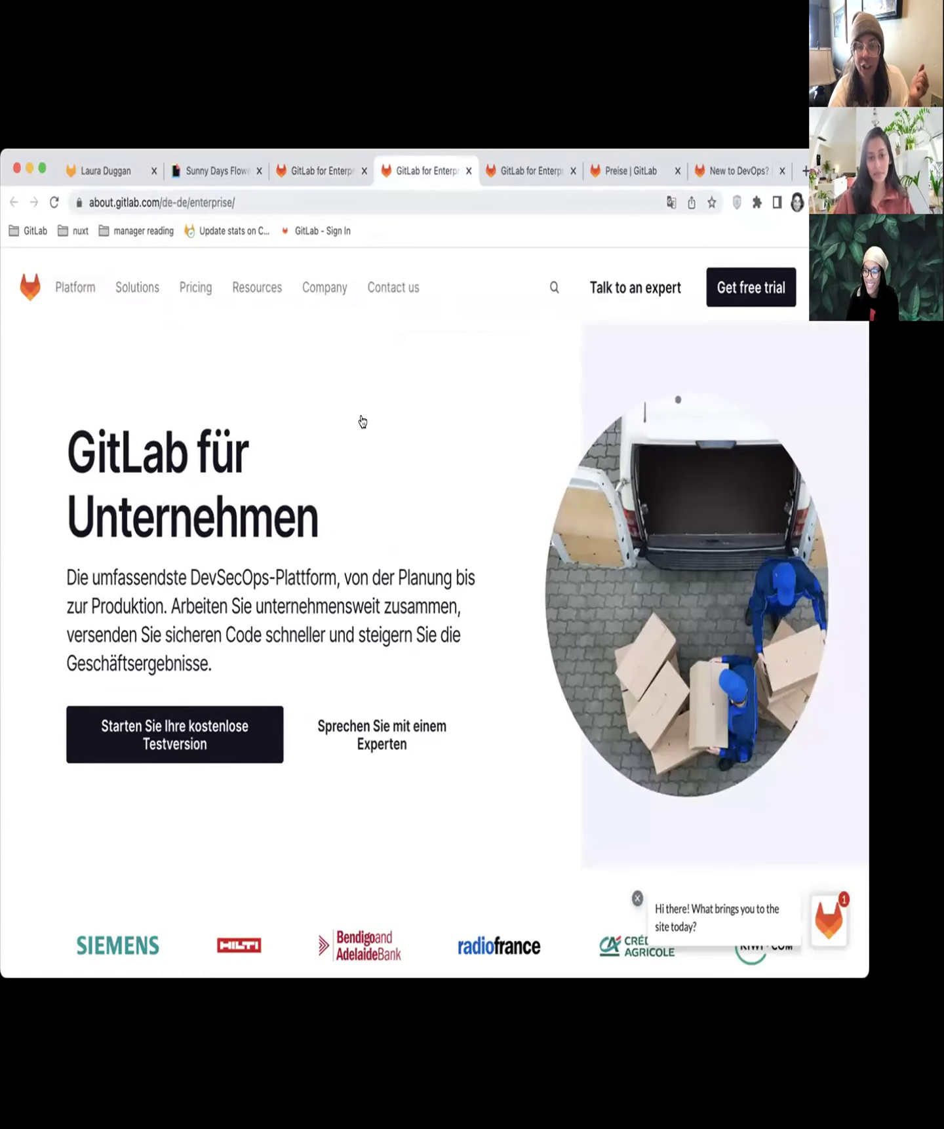
{"action": "scroll", "coordinate": [362, 421], "scroll_direction": "down", "scroll_amount": 5}
{"action": "scroll", "coordinate": [362, 421], "scroll_direction": "down", "scroll_amount": 3}
{"action": "scroll", "coordinate": [358, 428], "scroll_direction": "down", "scroll_amount": 5}
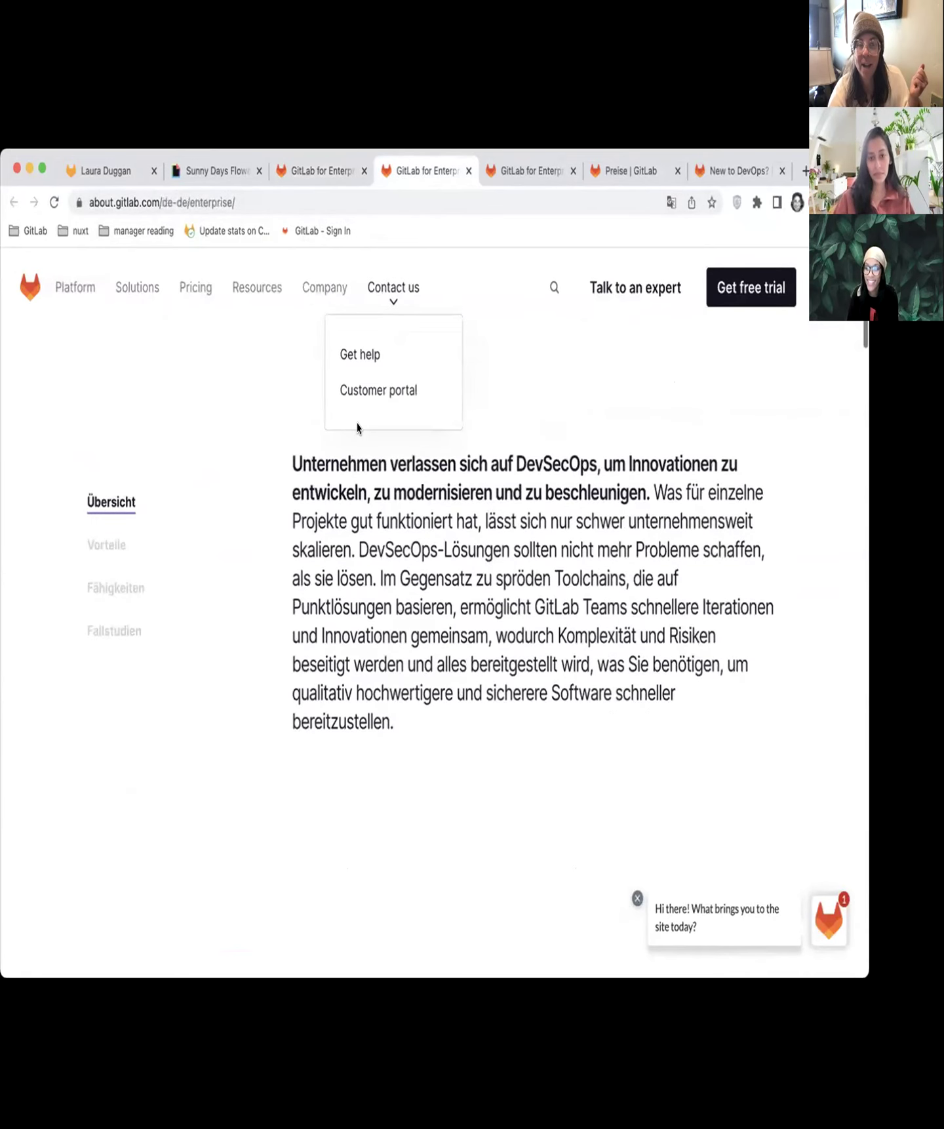
{"action": "scroll", "coordinate": [357, 428], "scroll_direction": "down", "scroll_amount": 4}
{"action": "scroll", "coordinate": [358, 428], "scroll_direction": "down", "scroll_amount": 4}
{"action": "scroll", "coordinate": [357, 427], "scroll_direction": "down", "scroll_amount": 3}
{"action": "scroll", "coordinate": [358, 428], "scroll_direction": "down", "scroll_amount": 3}
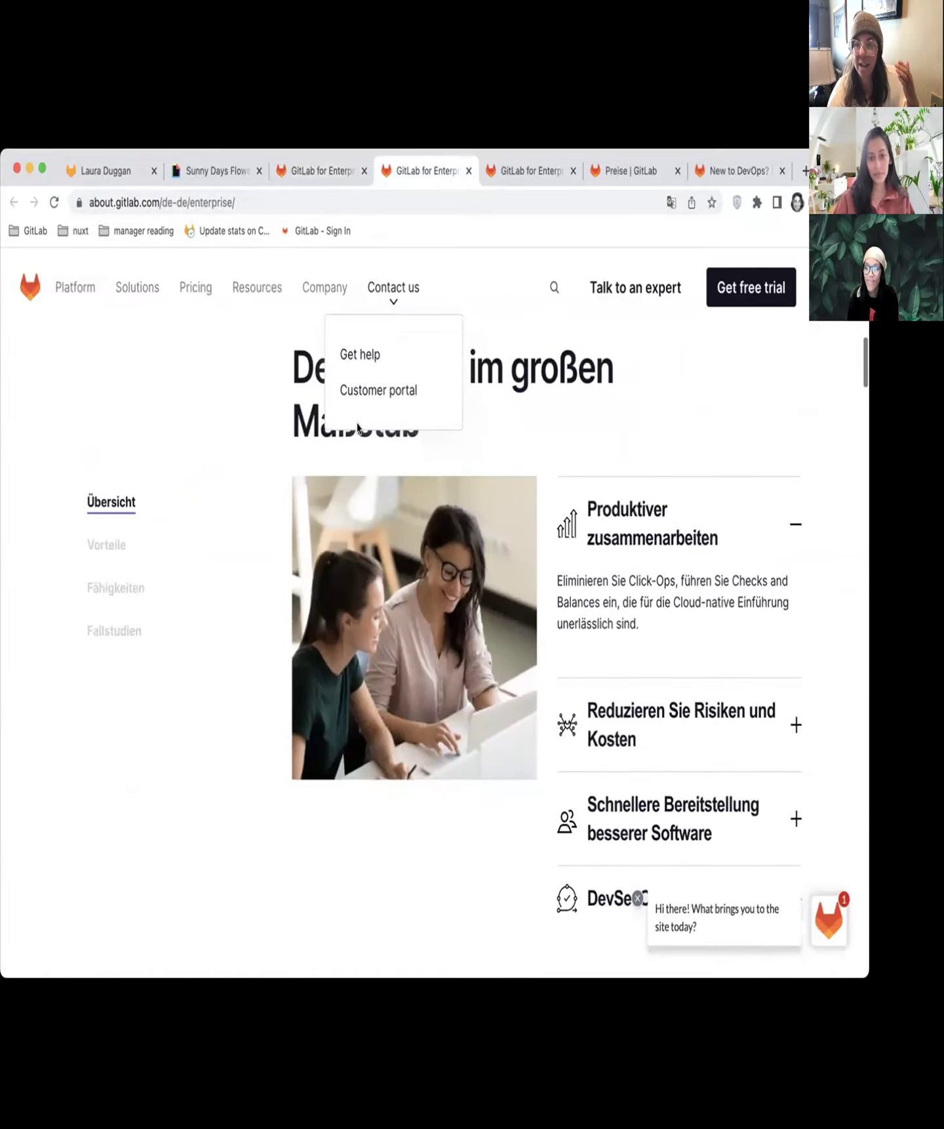
{"action": "scroll", "coordinate": [357, 427], "scroll_direction": "down", "scroll_amount": 2}
{"action": "scroll", "coordinate": [331, 467], "scroll_direction": "down", "scroll_amount": 4}
{"action": "scroll", "coordinate": [332, 467], "scroll_direction": "down", "scroll_amount": 4}
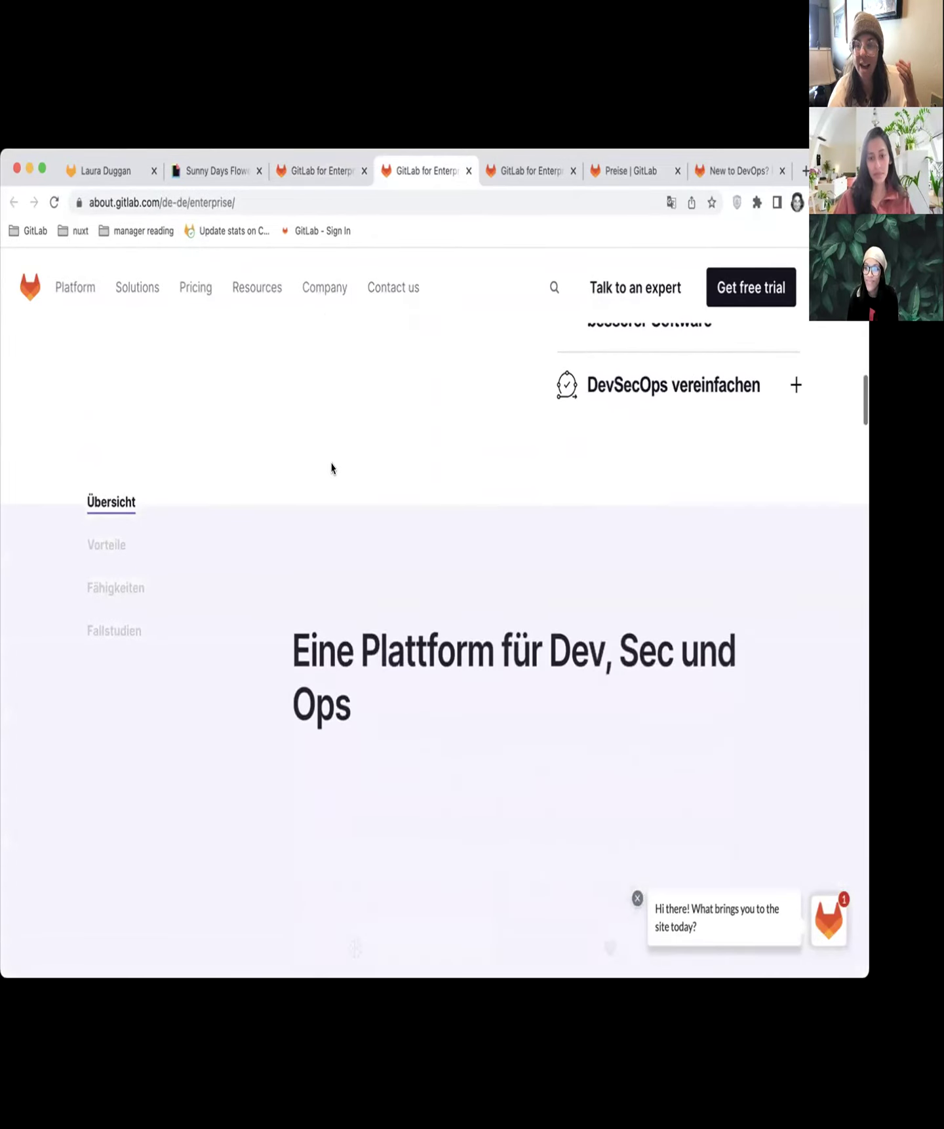
{"action": "scroll", "coordinate": [332, 467], "scroll_direction": "down", "scroll_amount": 4}
{"action": "scroll", "coordinate": [332, 468], "scroll_direction": "down", "scroll_amount": 4}
{"action": "scroll", "coordinate": [332, 468], "scroll_direction": "down", "scroll_amount": 4}
{"action": "scroll", "coordinate": [332, 467], "scroll_direction": "down", "scroll_amount": 4}
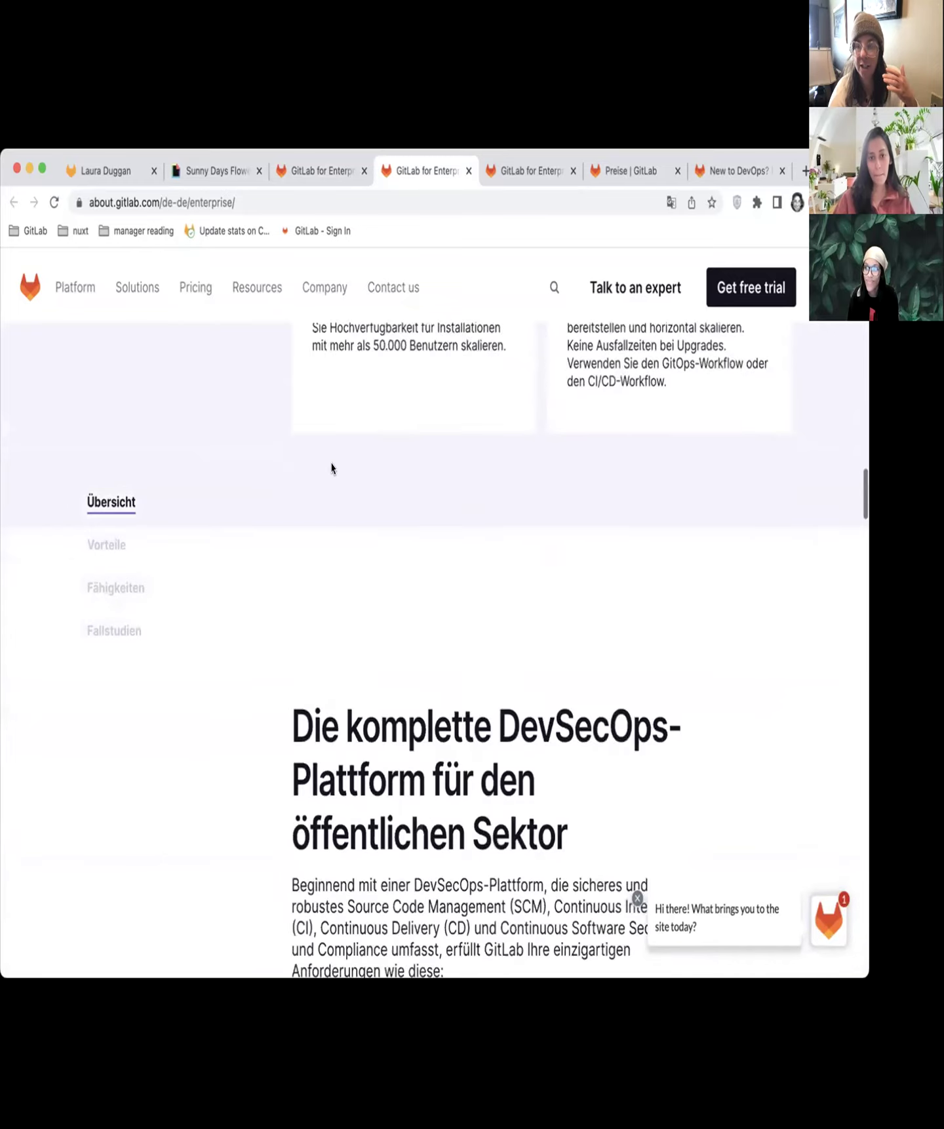
{"action": "scroll", "coordinate": [332, 467], "scroll_direction": "down", "scroll_amount": 3}
{"action": "scroll", "coordinate": [331, 468], "scroll_direction": "down", "scroll_amount": 5}
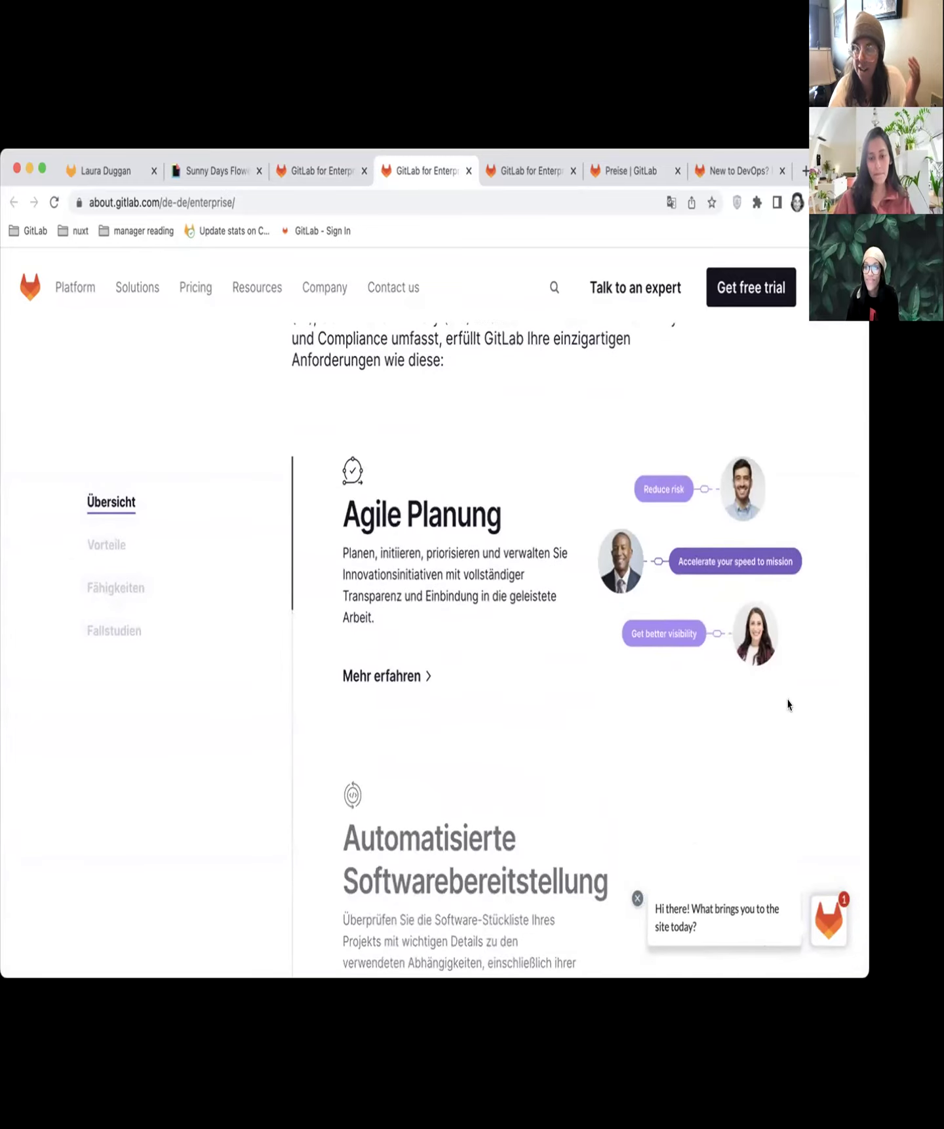
{"action": "scroll", "coordinate": [732, 603], "scroll_direction": "down", "scroll_amount": 3}
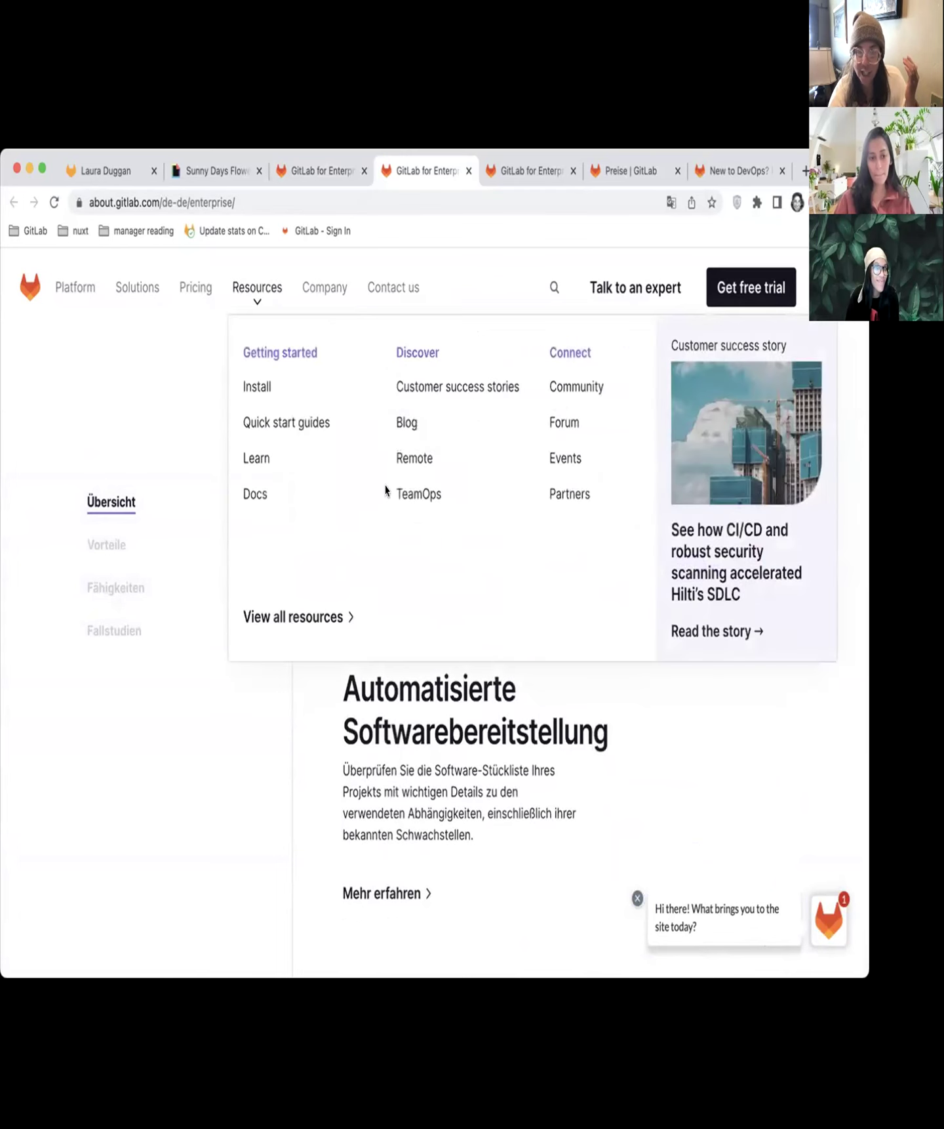
{"action": "scroll", "coordinate": [380, 493], "scroll_direction": "up", "scroll_amount": 3}
{"action": "scroll", "coordinate": [380, 529], "scroll_direction": "up", "scroll_amount": 5}
{"action": "scroll", "coordinate": [407, 730], "scroll_direction": "up", "scroll_amount": 10}
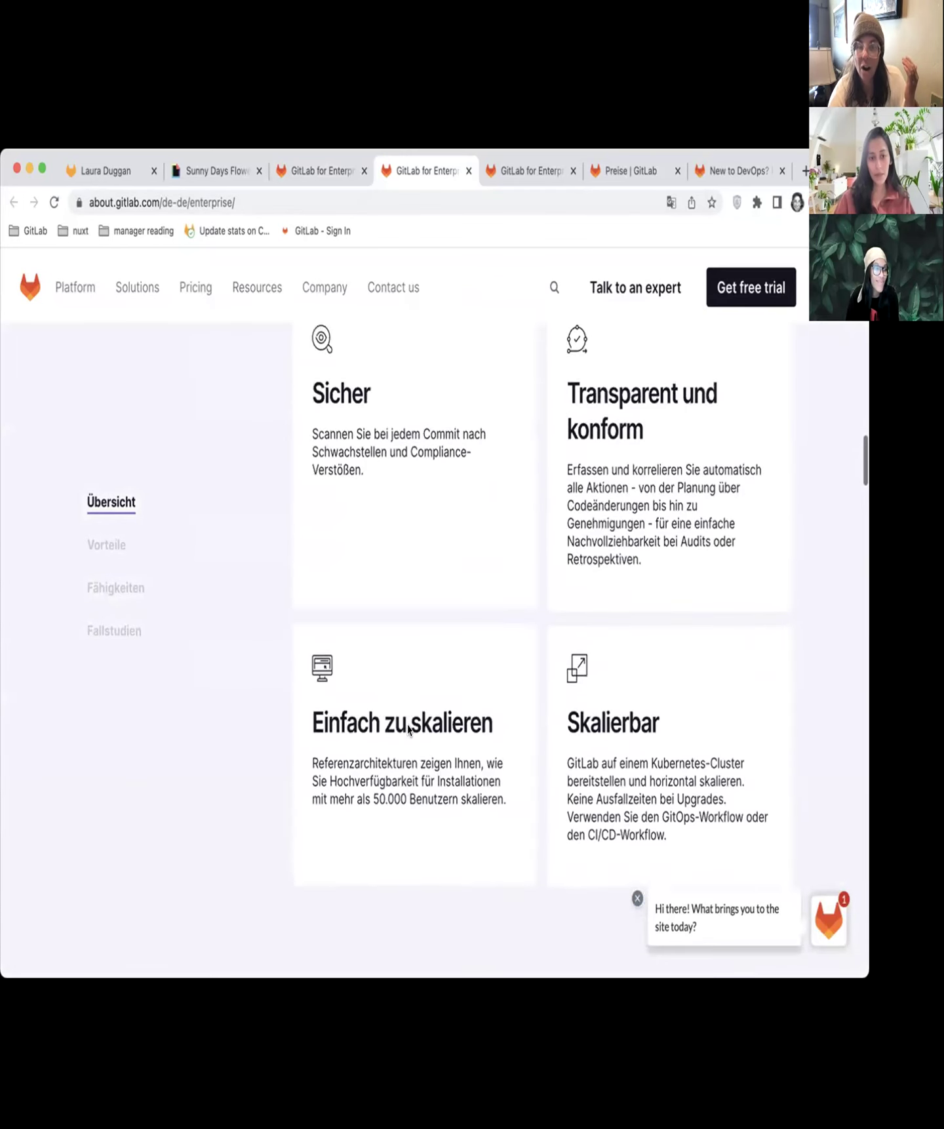
{"action": "scroll", "coordinate": [408, 730], "scroll_direction": "down", "scroll_amount": 5}
{"action": "scroll", "coordinate": [408, 723], "scroll_direction": "down", "scroll_amount": 3}
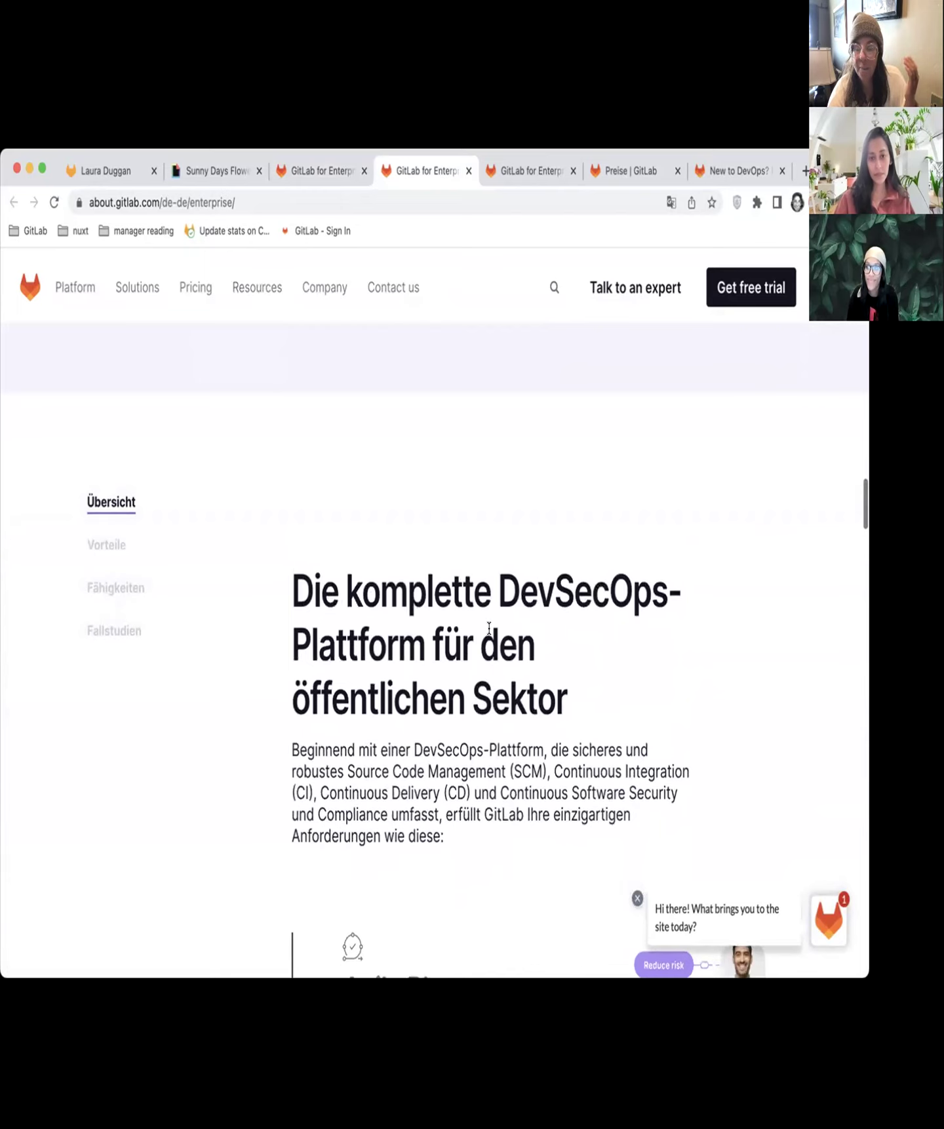
{"action": "scroll", "coordinate": [420, 707], "scroll_direction": "down", "scroll_amount": 1}
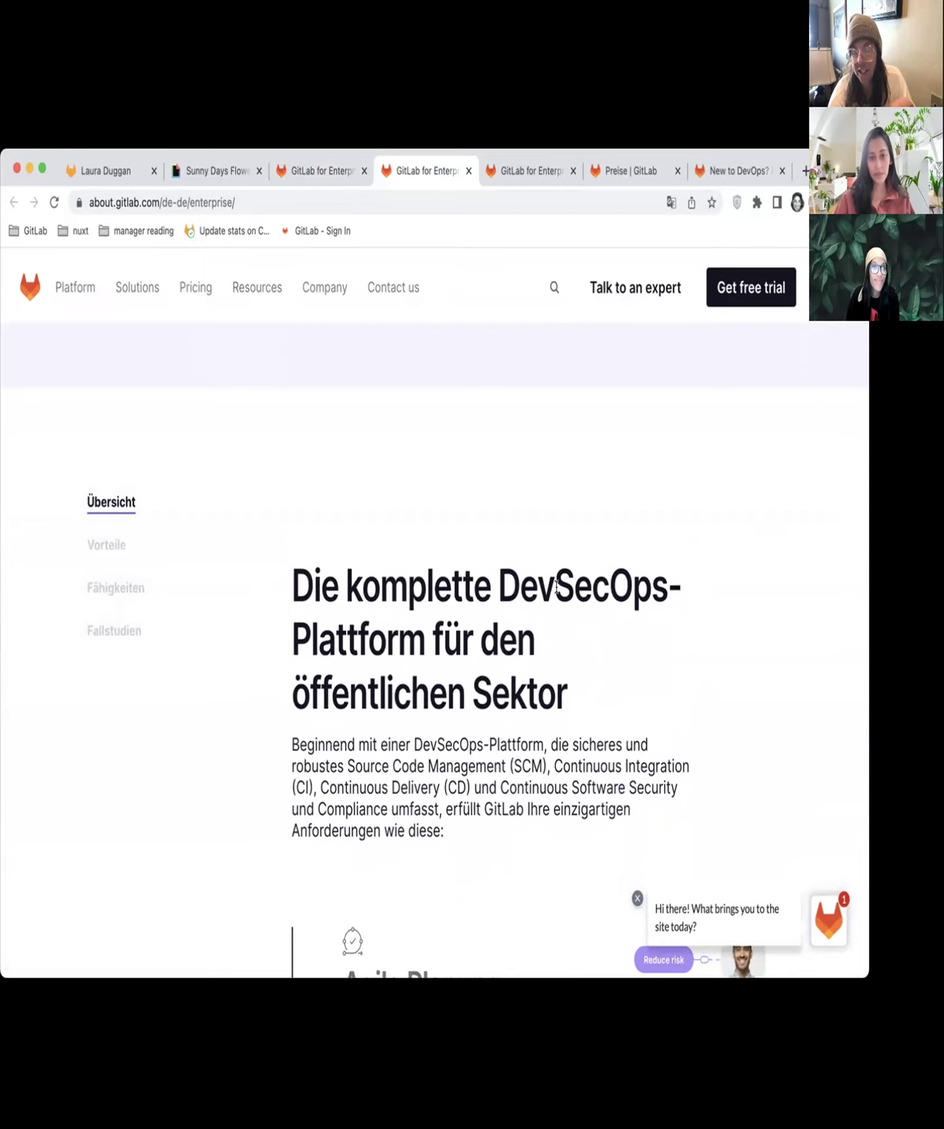
{"action": "left_click_drag", "start_coordinate": [499, 587], "coordinate": [678, 580]}
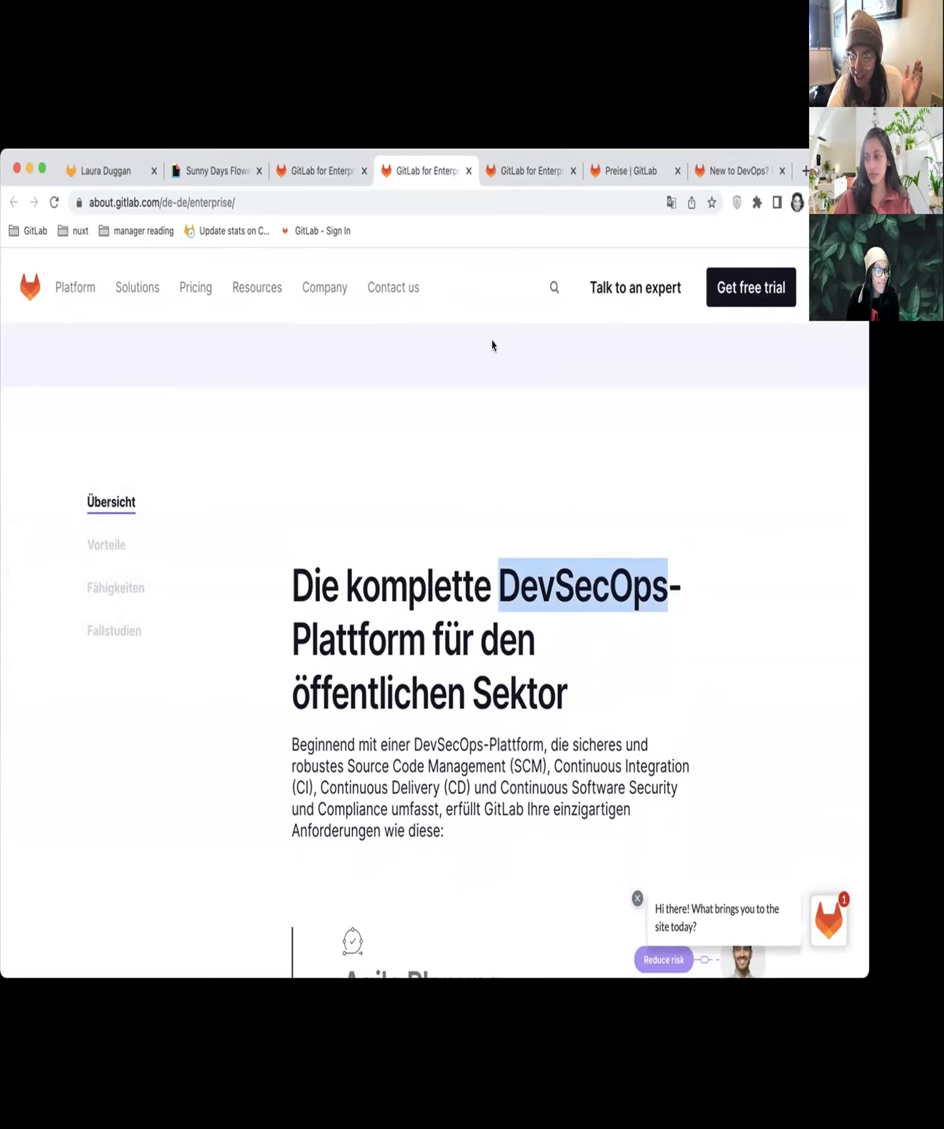
{"action": "left_click", "coordinate": [521, 171]}
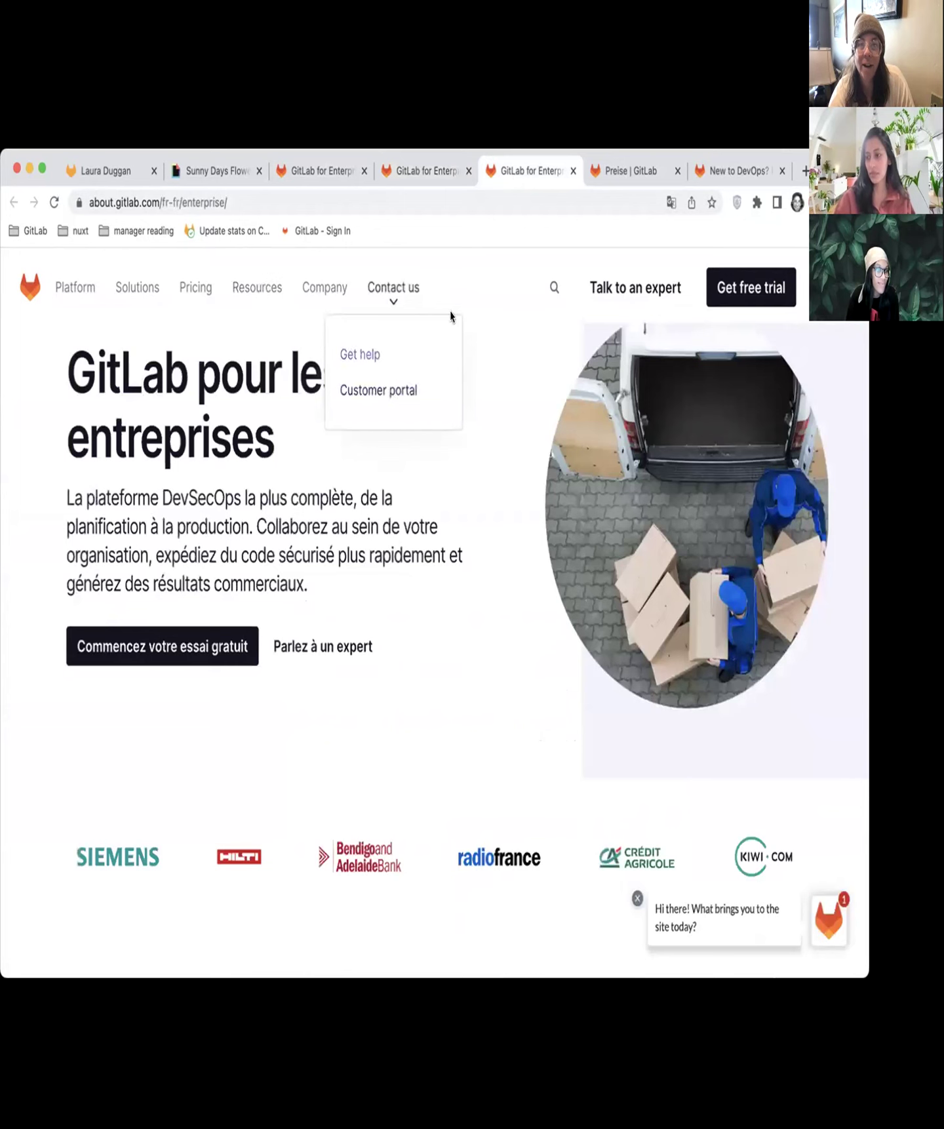
Show the German pricing page with the expiring-subscriptions FAQ answer expanded.
{"action": "left_click", "coordinate": [621, 171]}
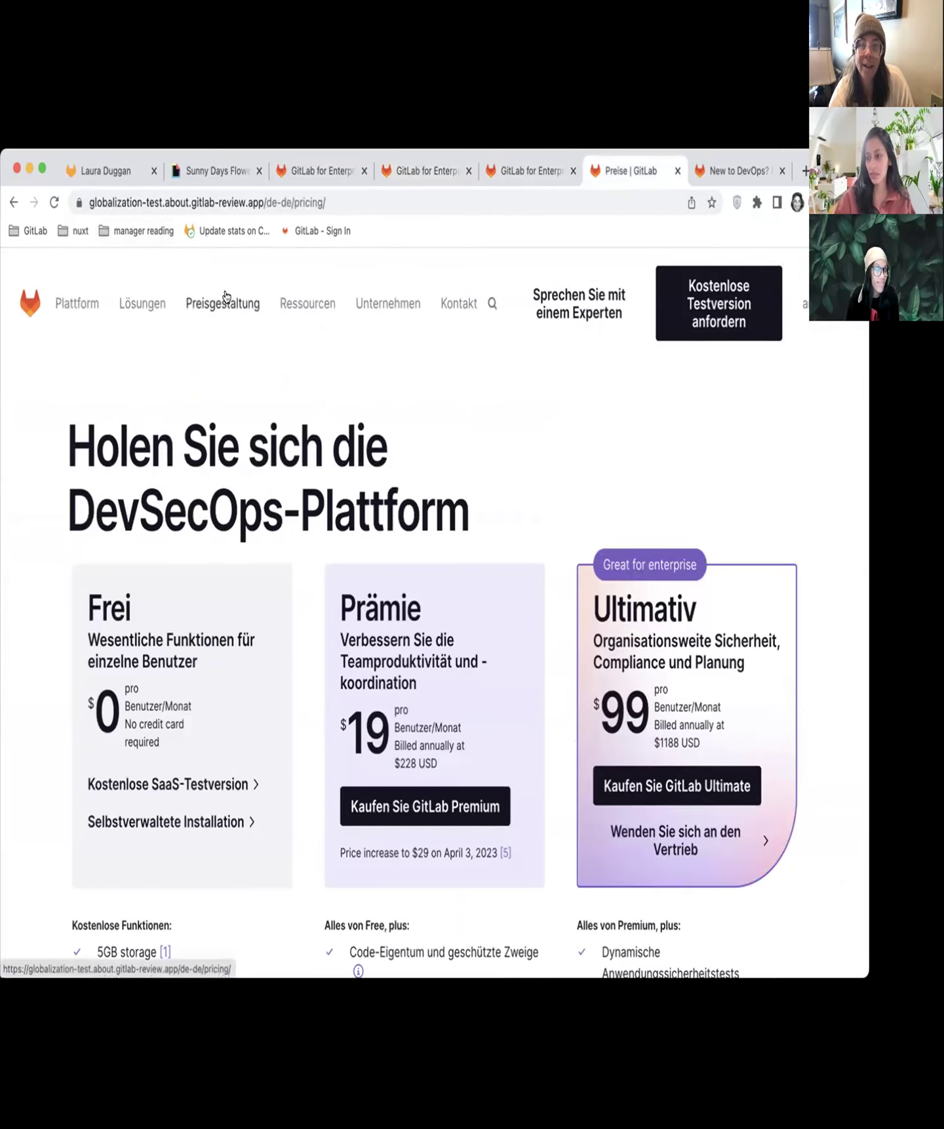
{"action": "scroll", "coordinate": [224, 300], "scroll_direction": "down", "scroll_amount": 1}
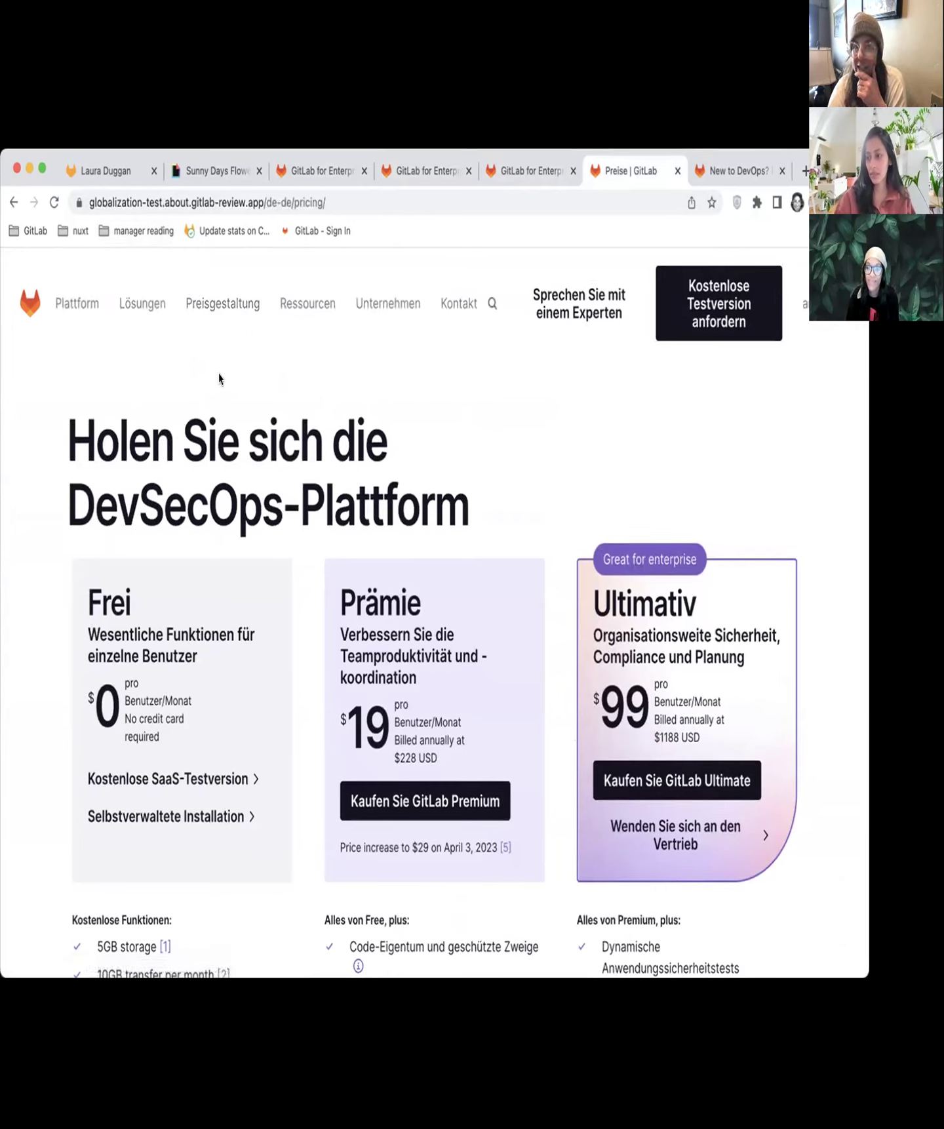
{"action": "scroll", "coordinate": [247, 415], "scroll_direction": "down", "scroll_amount": 1}
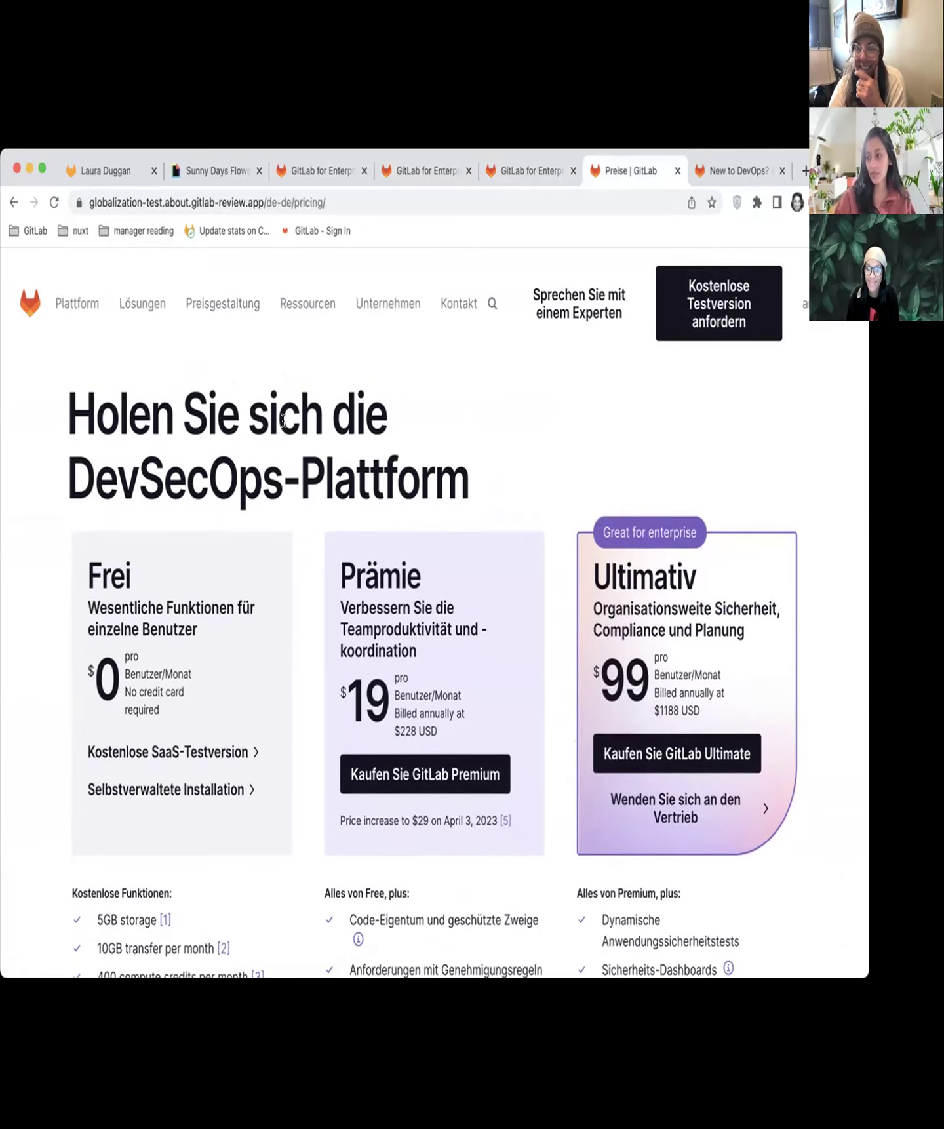
{"action": "scroll", "coordinate": [283, 422], "scroll_direction": "down", "scroll_amount": 2}
{"action": "scroll", "coordinate": [283, 422], "scroll_direction": "up", "scroll_amount": 1}
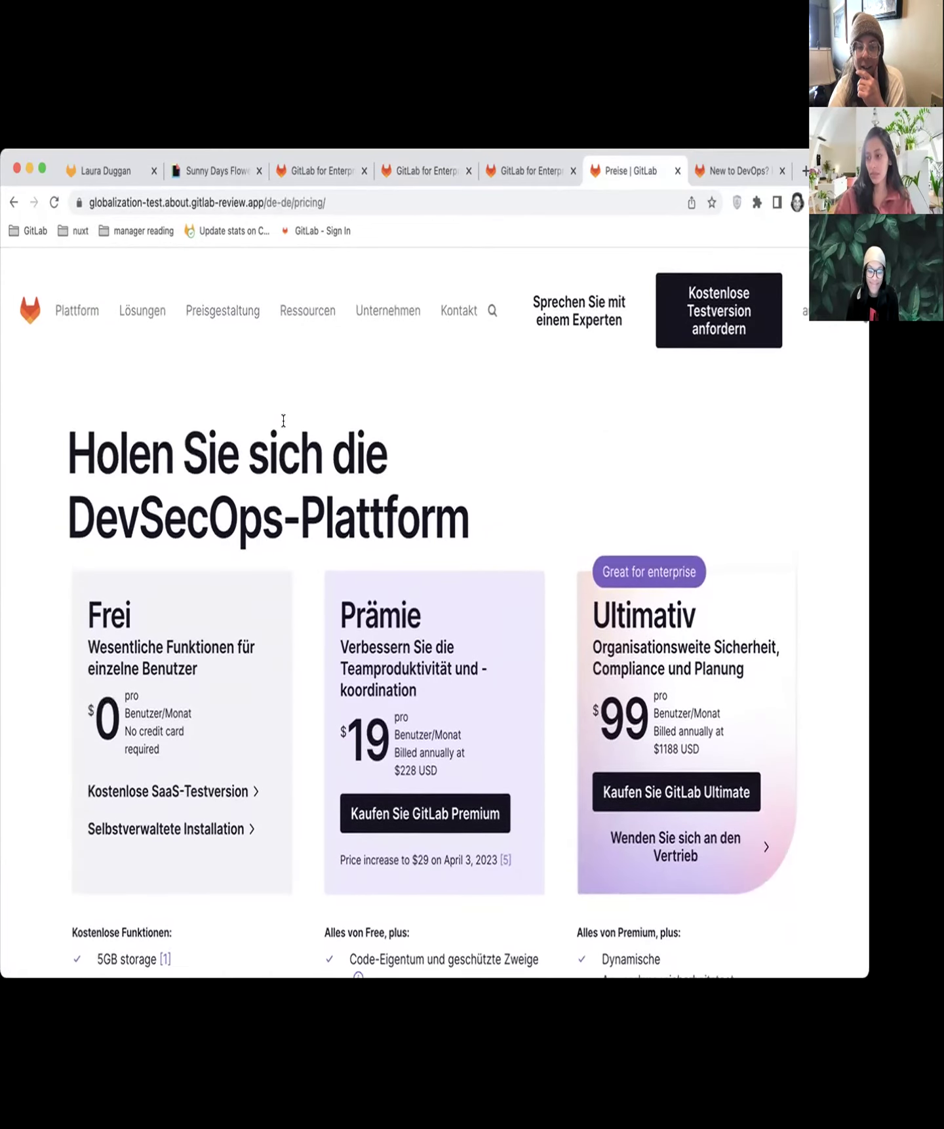
{"action": "scroll", "coordinate": [283, 421], "scroll_direction": "down", "scroll_amount": 1}
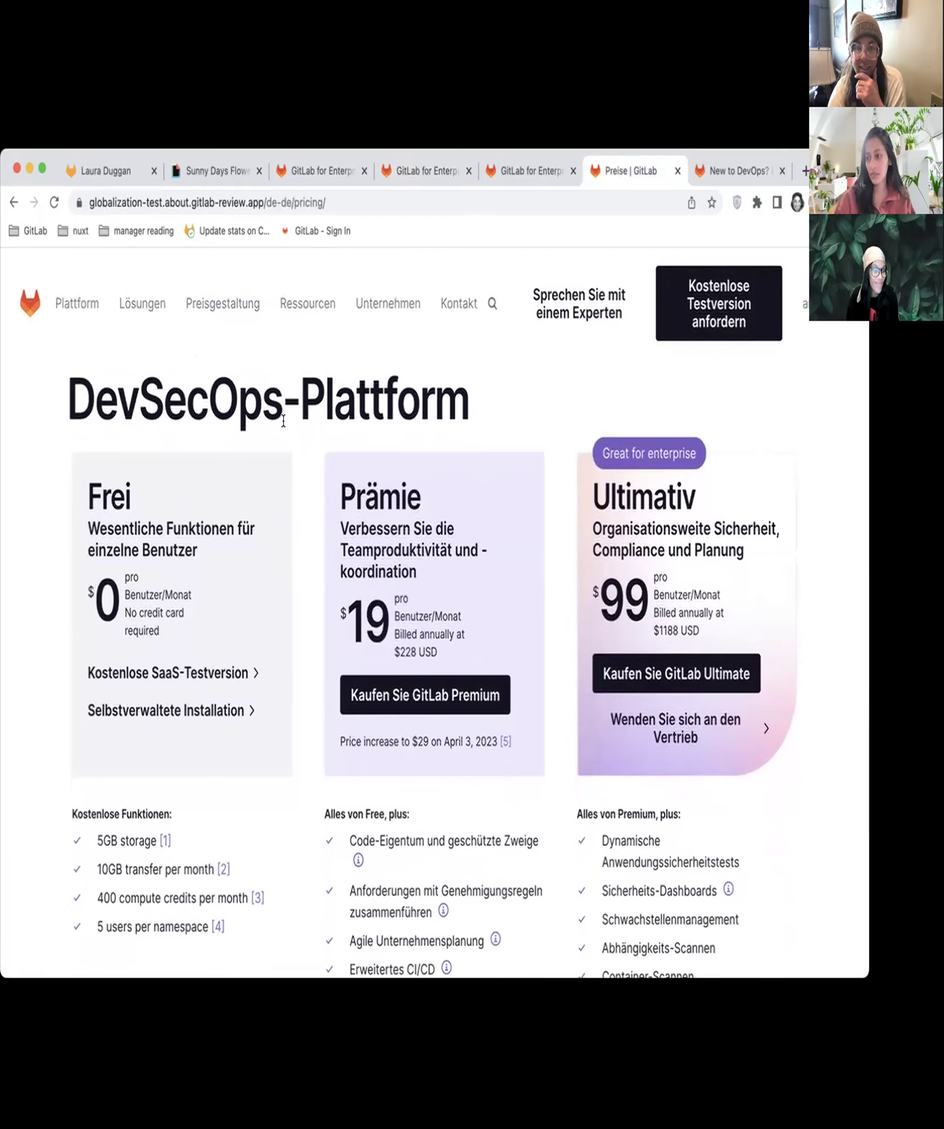
{"action": "scroll", "coordinate": [282, 422], "scroll_direction": "down", "scroll_amount": 2}
{"action": "scroll", "coordinate": [283, 422], "scroll_direction": "down", "scroll_amount": 3}
{"action": "scroll", "coordinate": [283, 422], "scroll_direction": "down", "scroll_amount": 3}
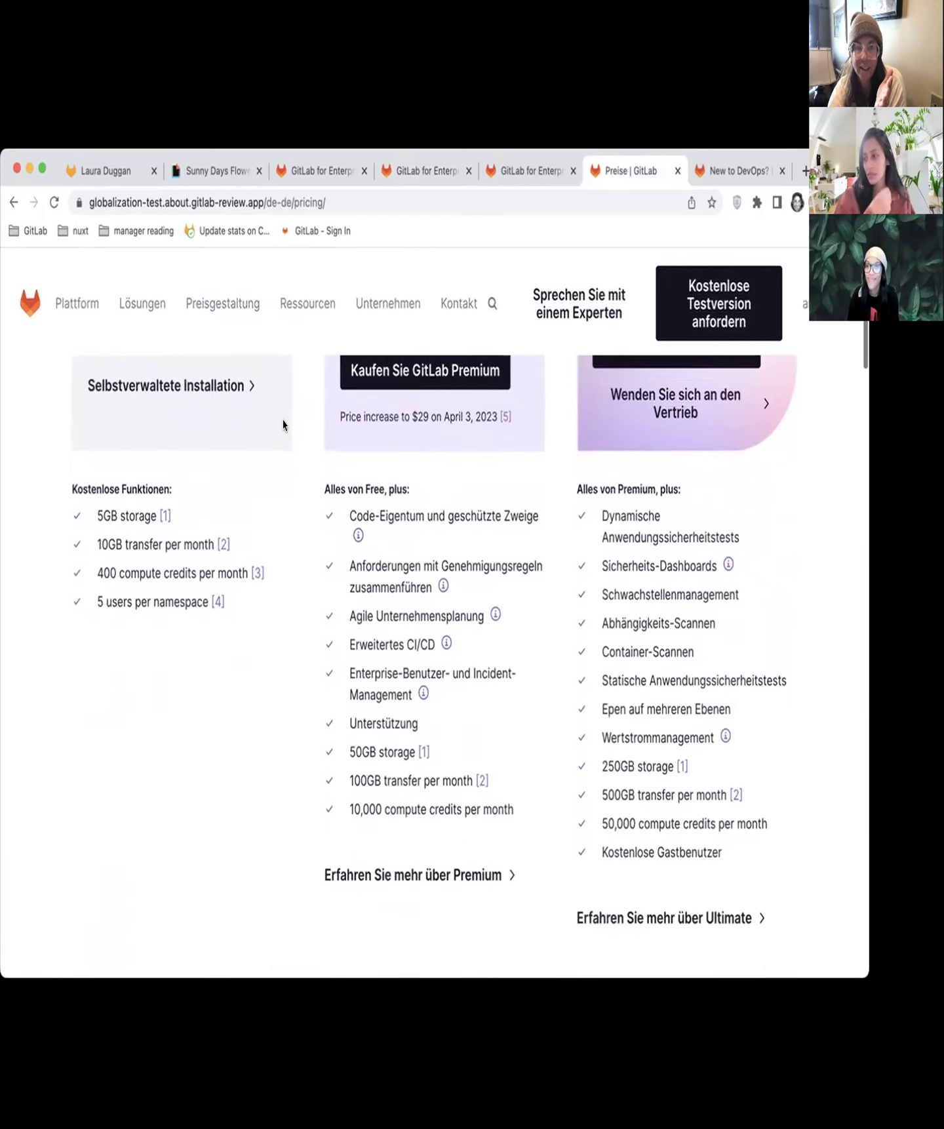
{"action": "scroll", "coordinate": [282, 423], "scroll_direction": "down", "scroll_amount": 1}
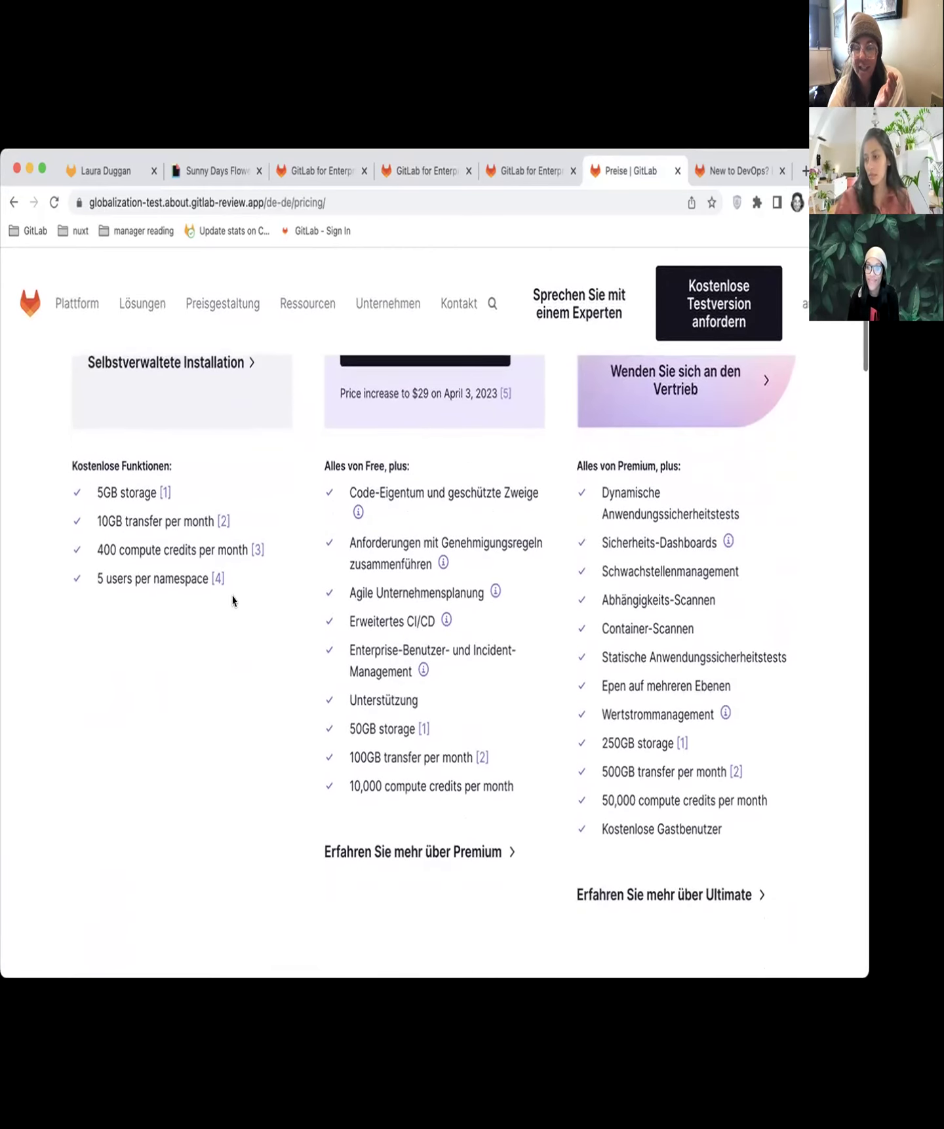
{"action": "scroll", "coordinate": [512, 639], "scroll_direction": "down", "scroll_amount": 1}
{"action": "scroll", "coordinate": [512, 639], "scroll_direction": "down", "scroll_amount": 8}
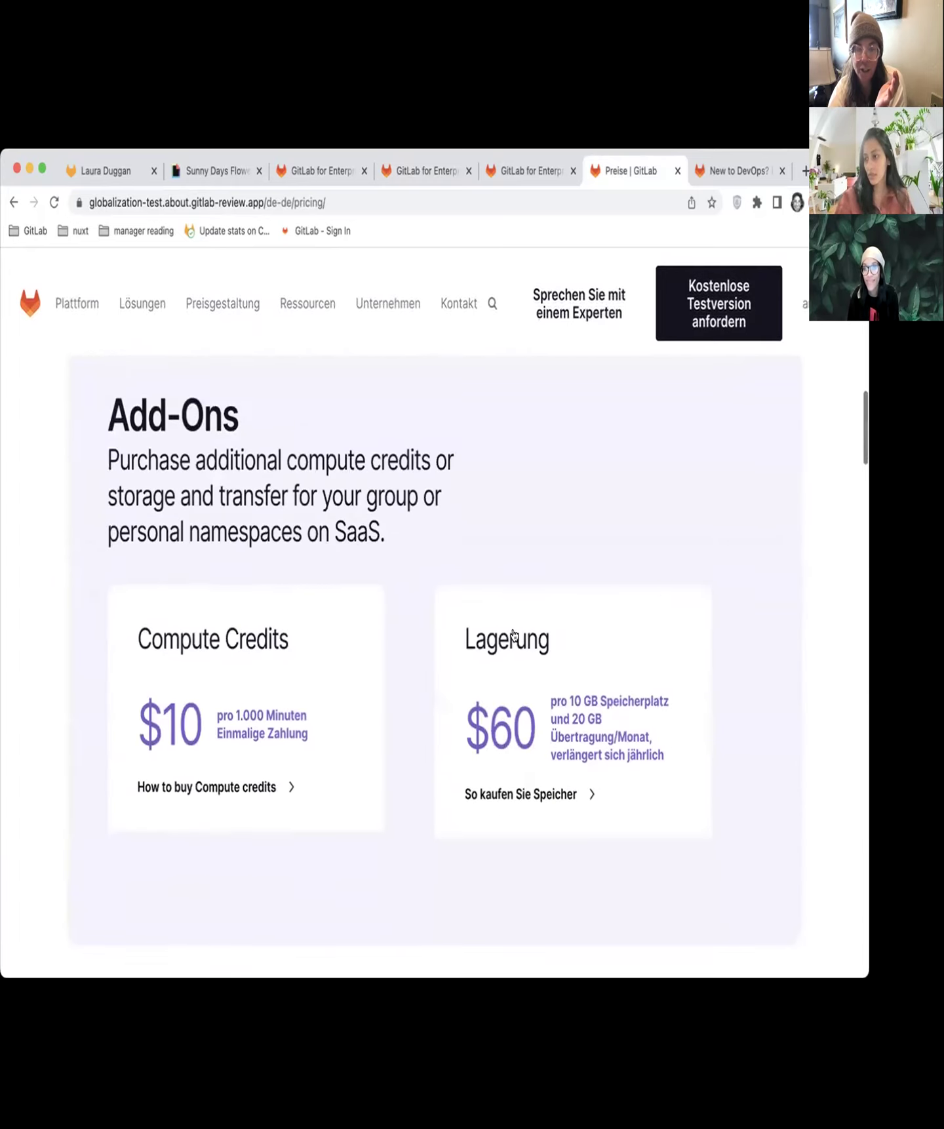
{"action": "scroll", "coordinate": [512, 640], "scroll_direction": "down", "scroll_amount": 3}
{"action": "scroll", "coordinate": [514, 635], "scroll_direction": "up", "scroll_amount": 2}
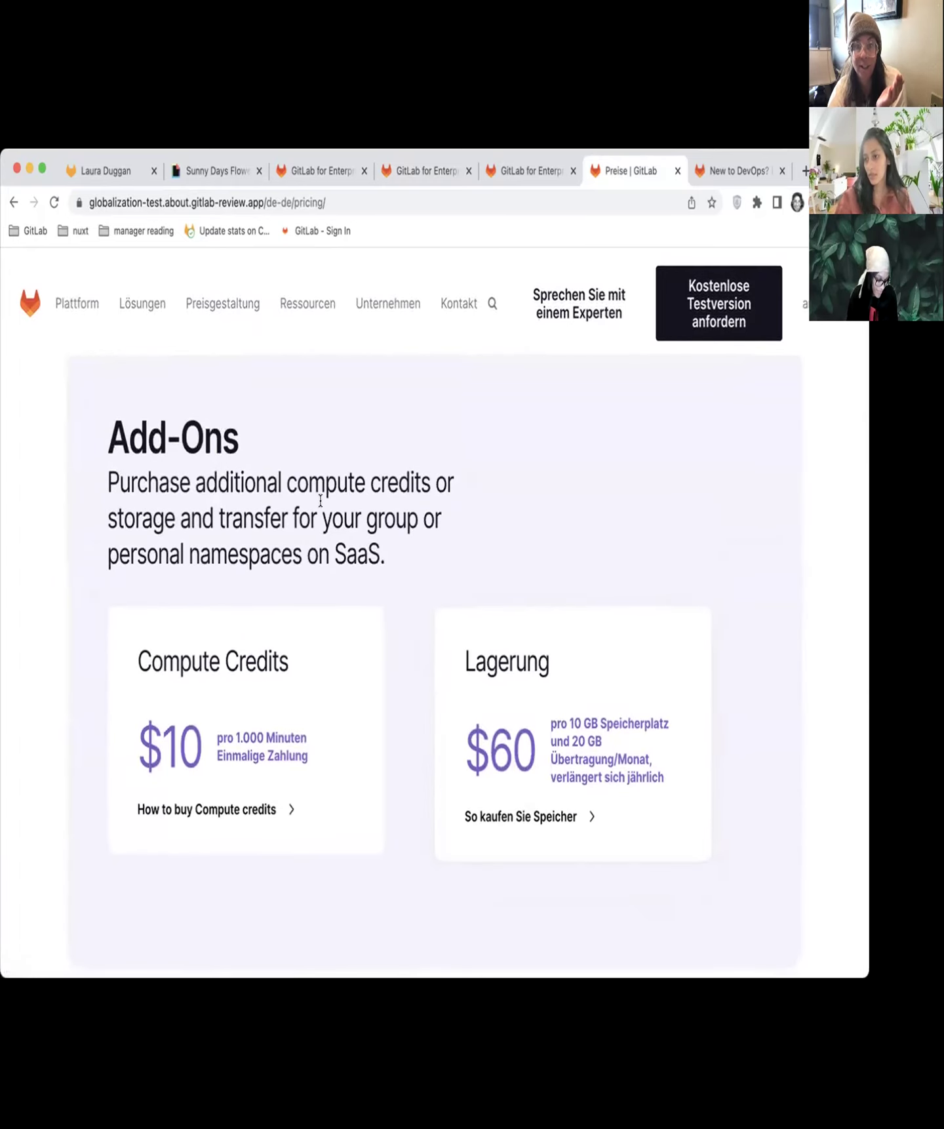
{"action": "scroll", "coordinate": [802, 600], "scroll_direction": "down", "scroll_amount": 1}
{"action": "scroll", "coordinate": [768, 706], "scroll_direction": "down", "scroll_amount": 6}
{"action": "scroll", "coordinate": [768, 715], "scroll_direction": "down", "scroll_amount": 5}
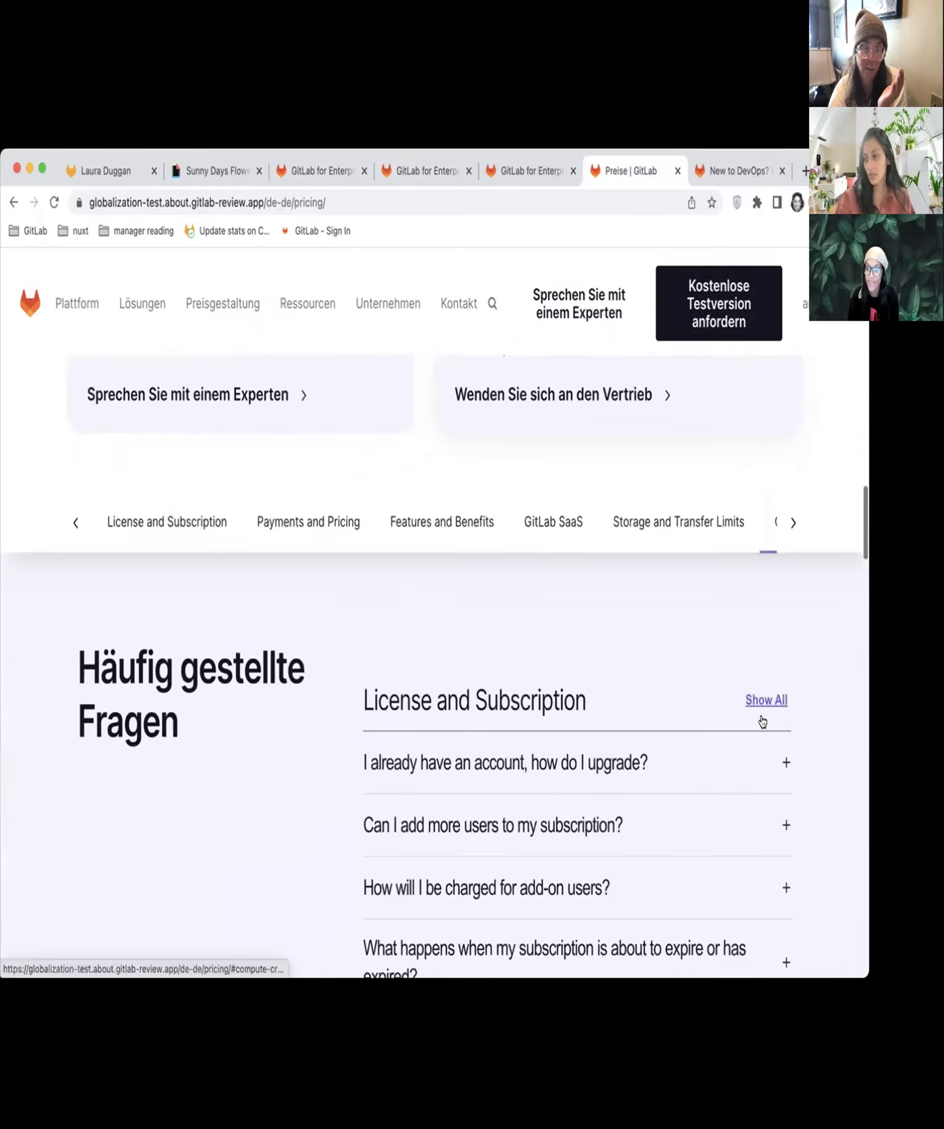
{"action": "scroll", "coordinate": [762, 720], "scroll_direction": "down", "scroll_amount": 2}
{"action": "scroll", "coordinate": [762, 720], "scroll_direction": "down", "scroll_amount": 3}
{"action": "left_click", "coordinate": [584, 641]}
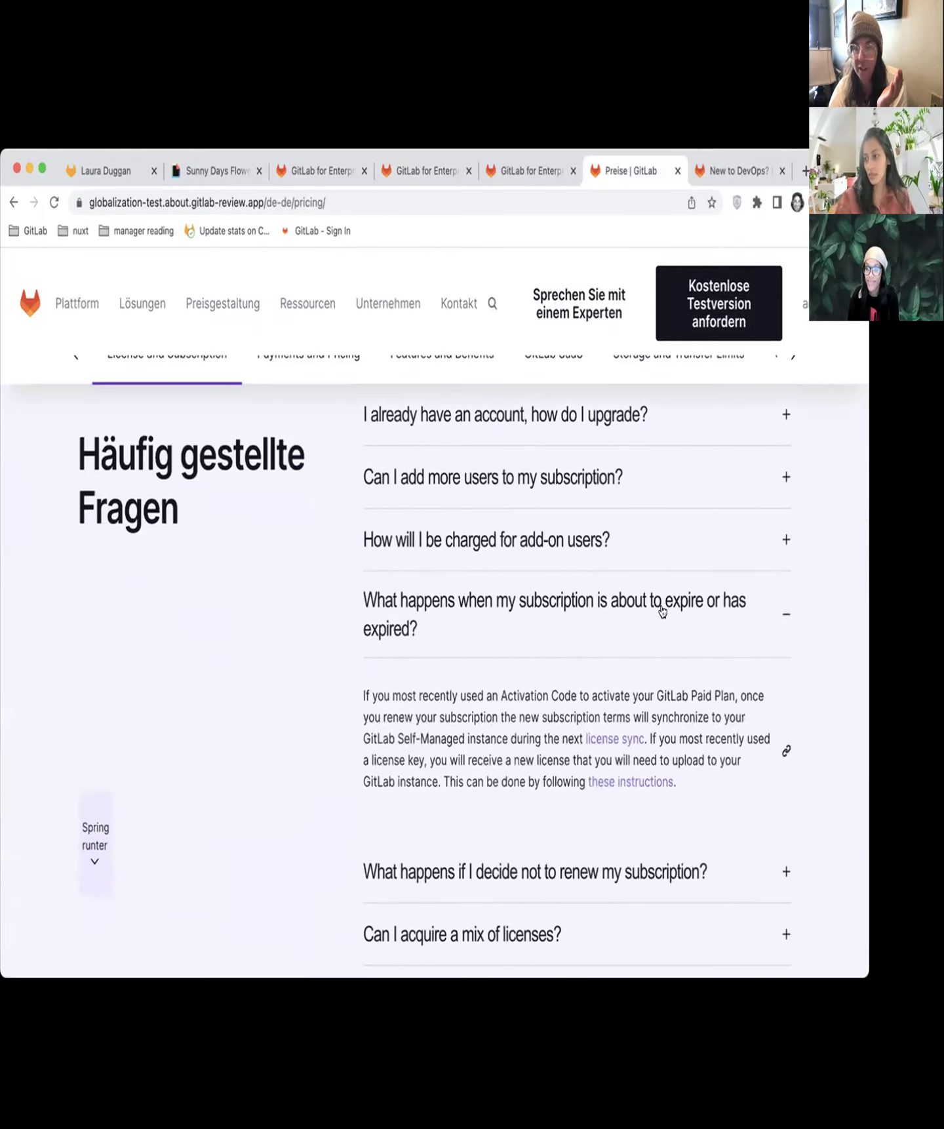
{"action": "scroll", "coordinate": [667, 617], "scroll_direction": "down", "scroll_amount": 1}
{"action": "scroll", "coordinate": [667, 618], "scroll_direction": "up", "scroll_amount": 5}
{"action": "scroll", "coordinate": [667, 618], "scroll_direction": "up", "scroll_amount": 8}
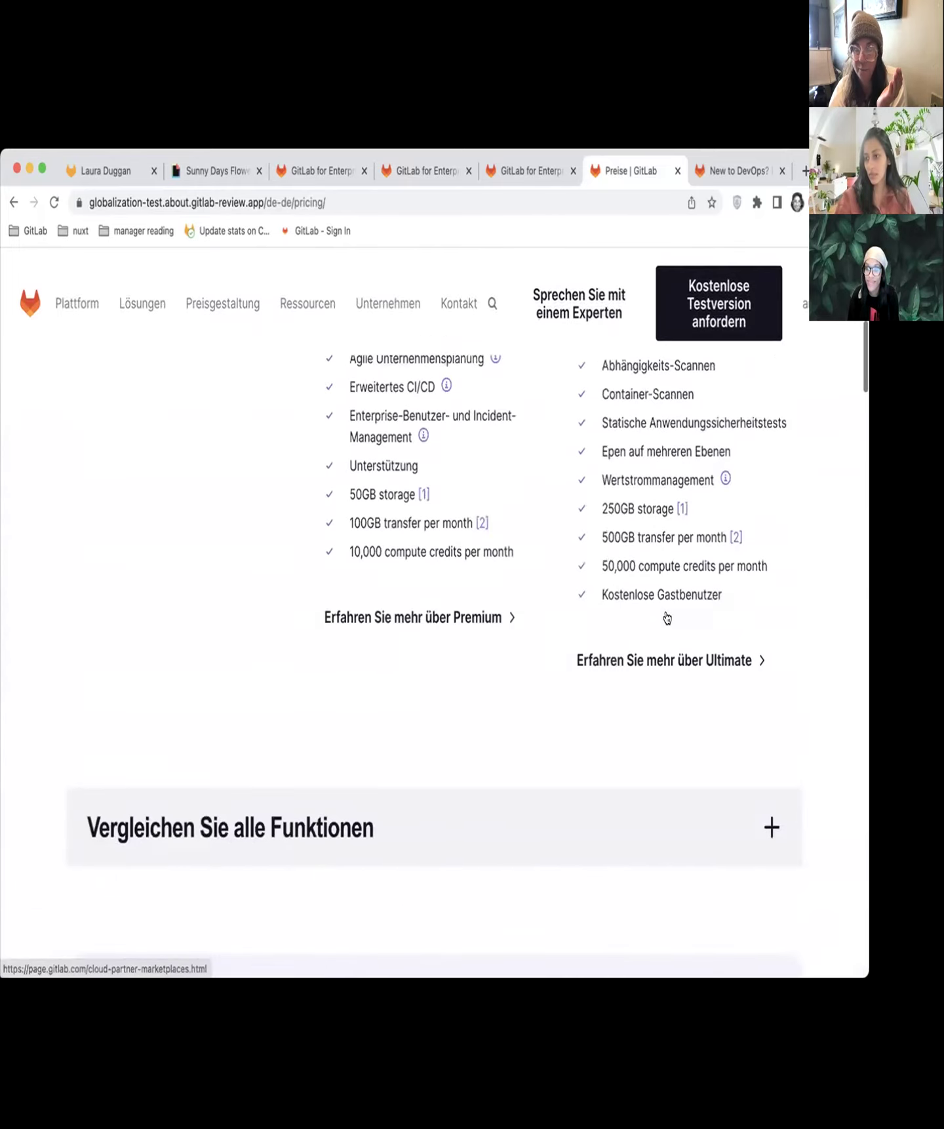
{"action": "scroll", "coordinate": [799, 716], "scroll_direction": "up", "scroll_amount": 3}
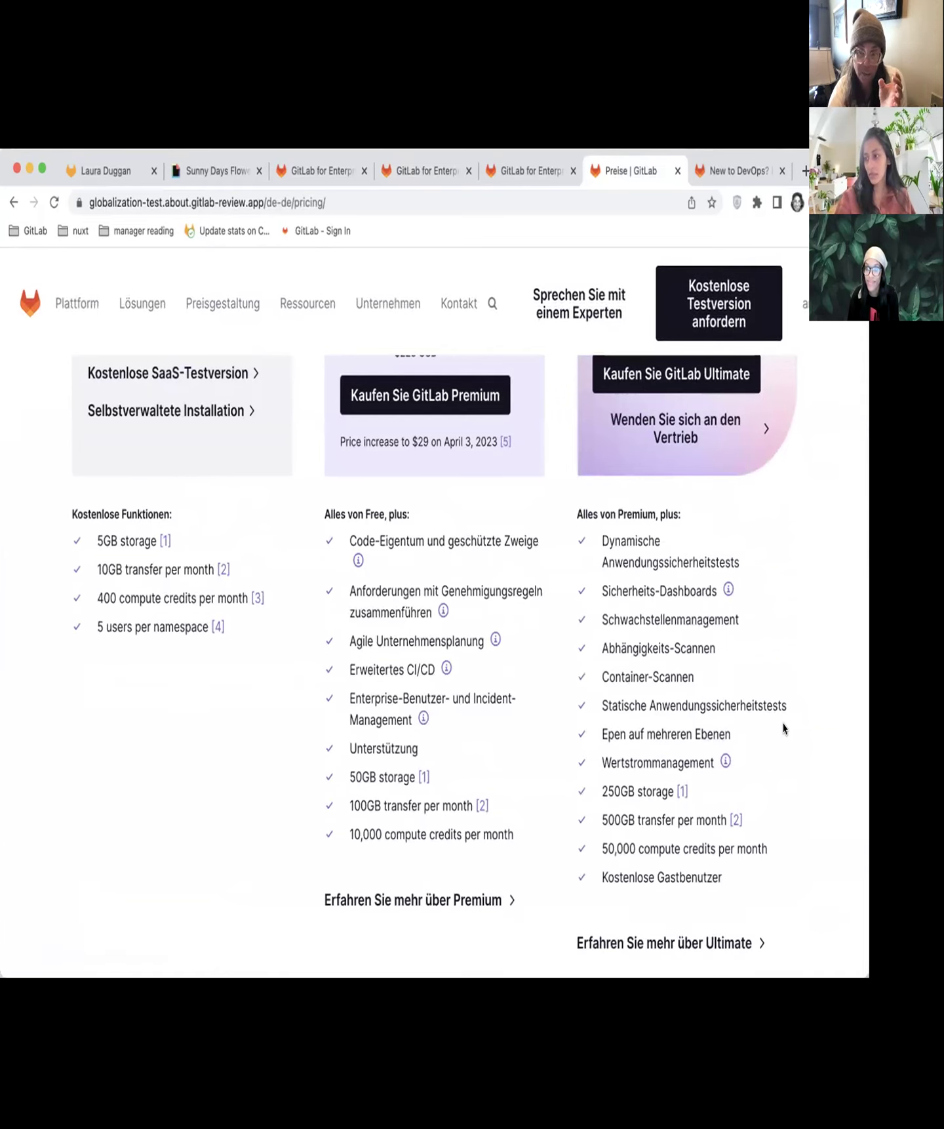
{"action": "scroll", "coordinate": [784, 729], "scroll_direction": "down", "scroll_amount": 1}
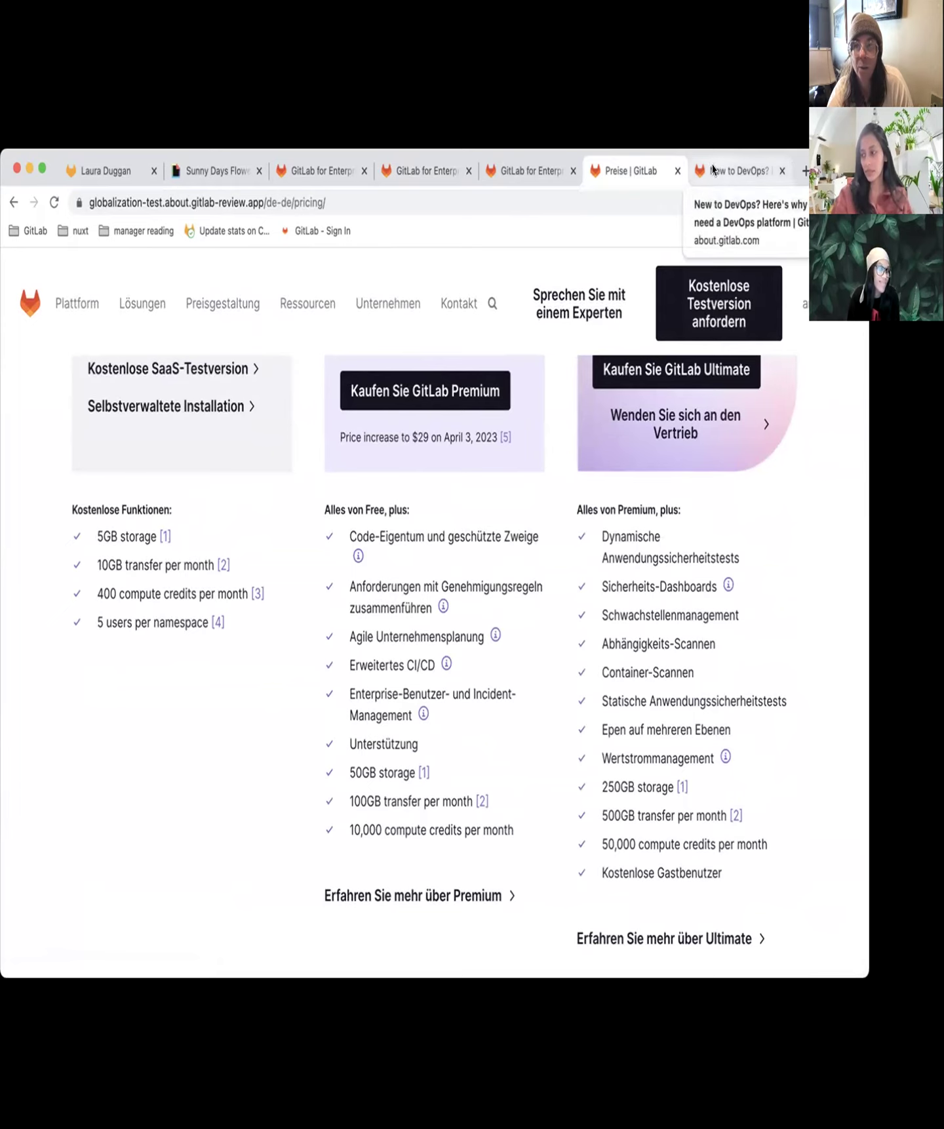
Show the 'New to DevOps? Here's why you need a DevOps platform' topics article.
{"action": "left_click", "coordinate": [428, 172]}
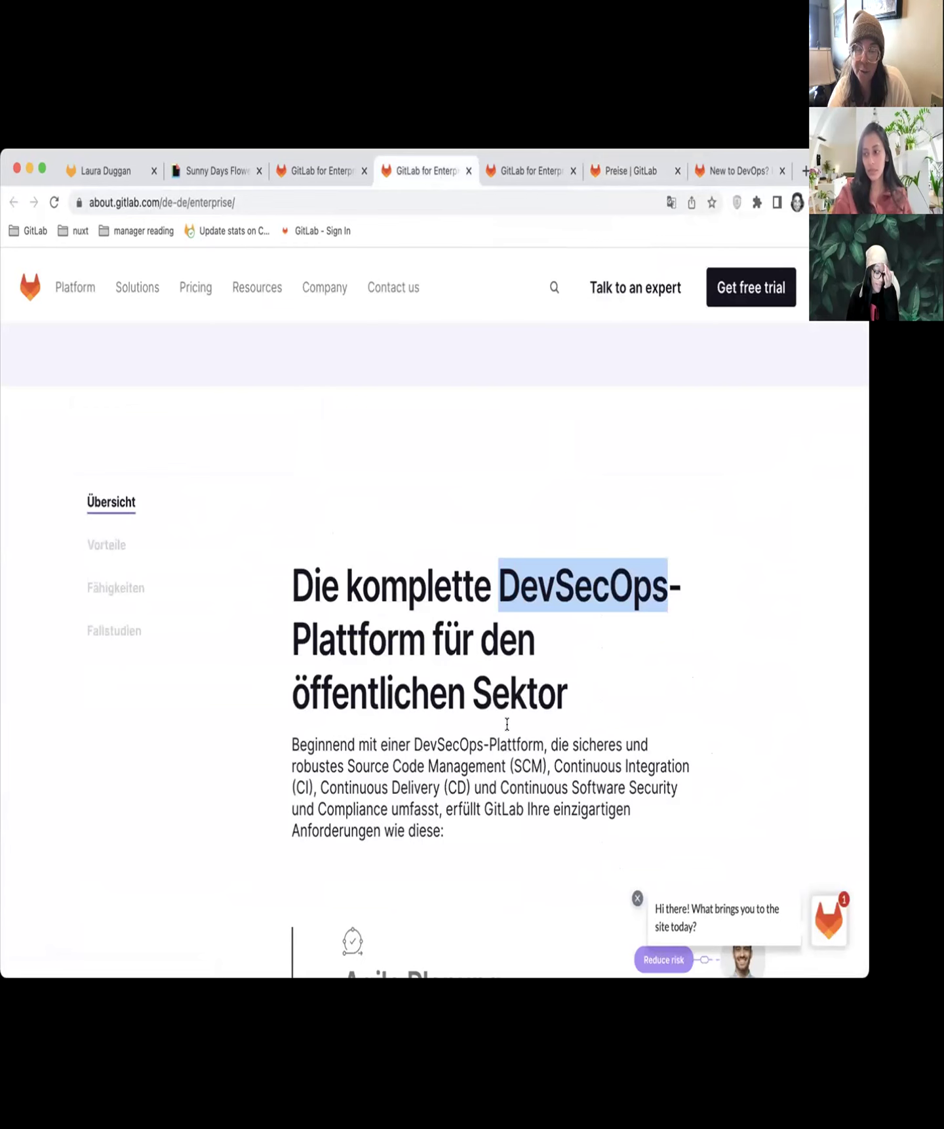
{"action": "left_click", "coordinate": [738, 170]}
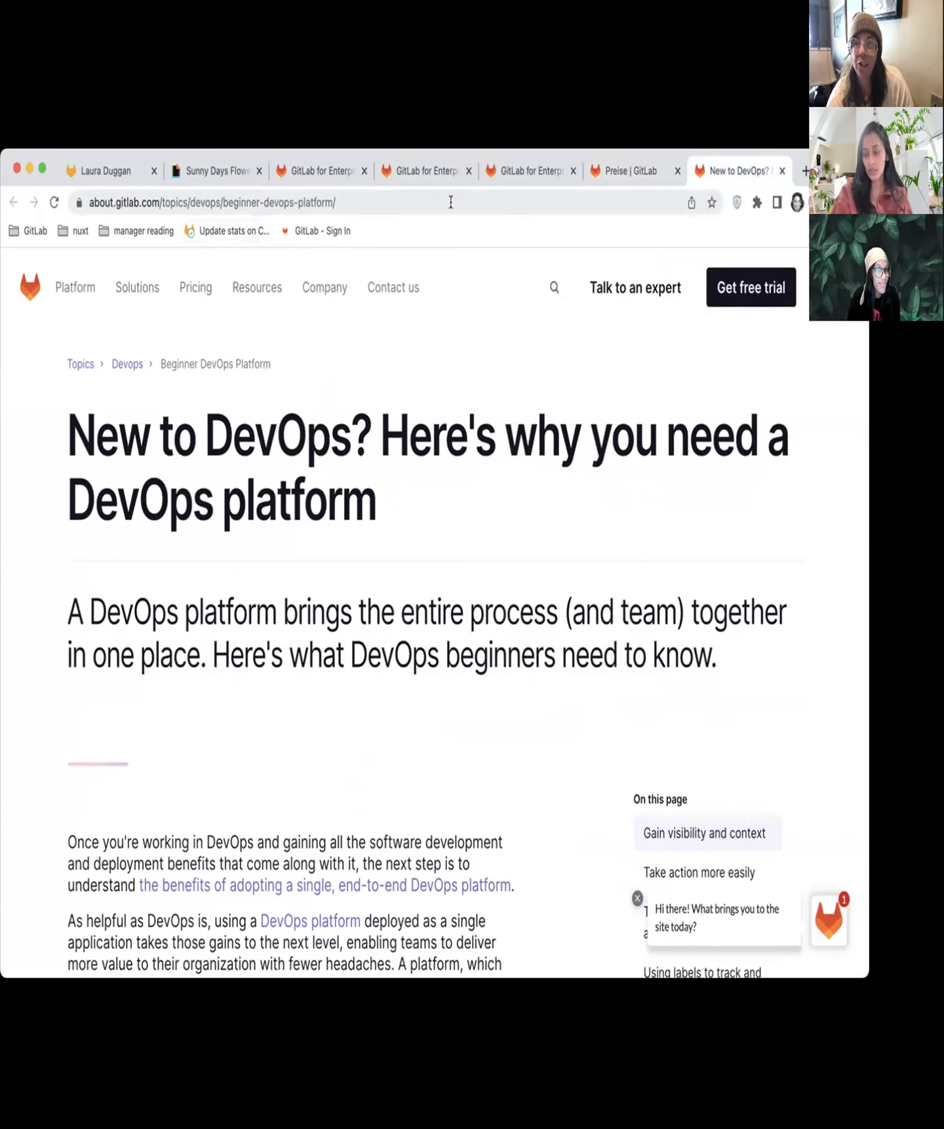
Switch to the Digital Experience issue board and review its Closed column.
{"action": "left_click", "coordinate": [118, 173]}
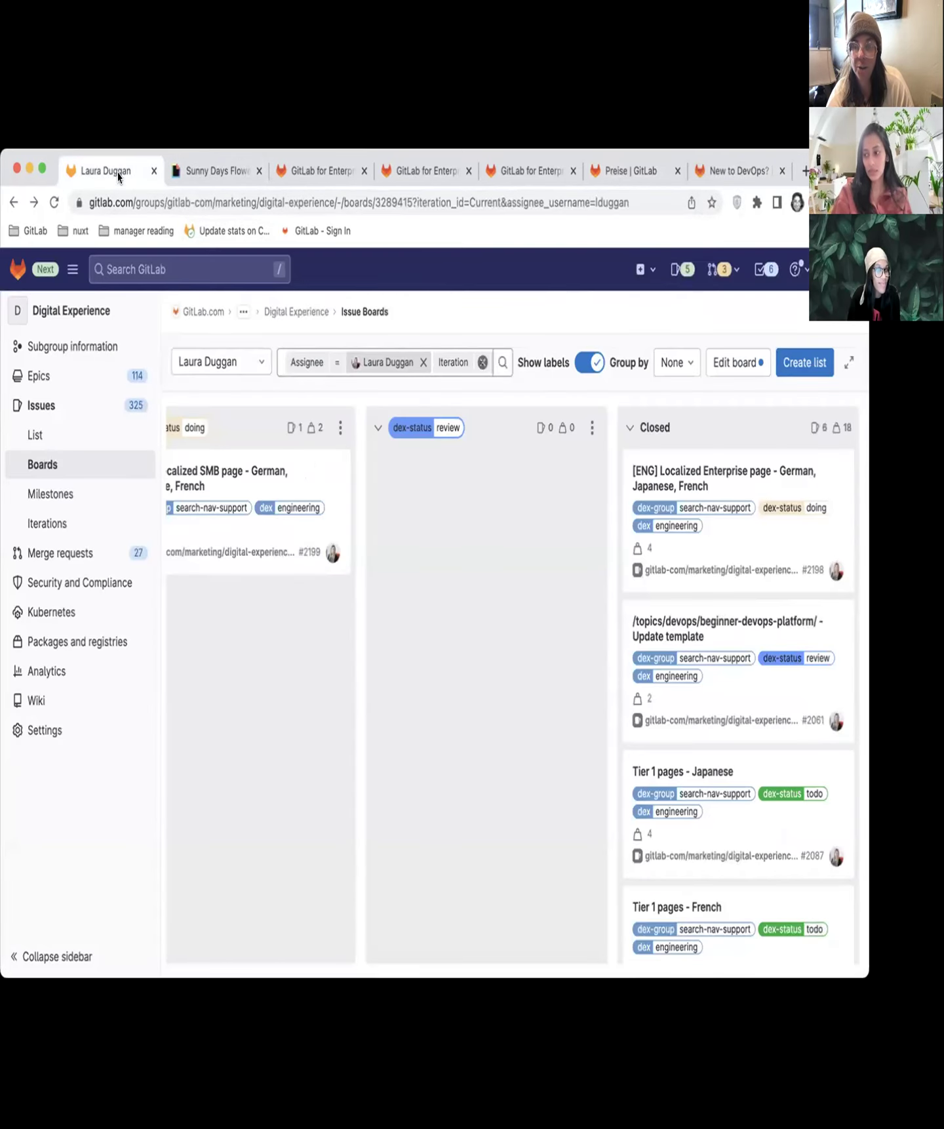
{"action": "scroll", "coordinate": [752, 726], "scroll_direction": "down", "scroll_amount": 5}
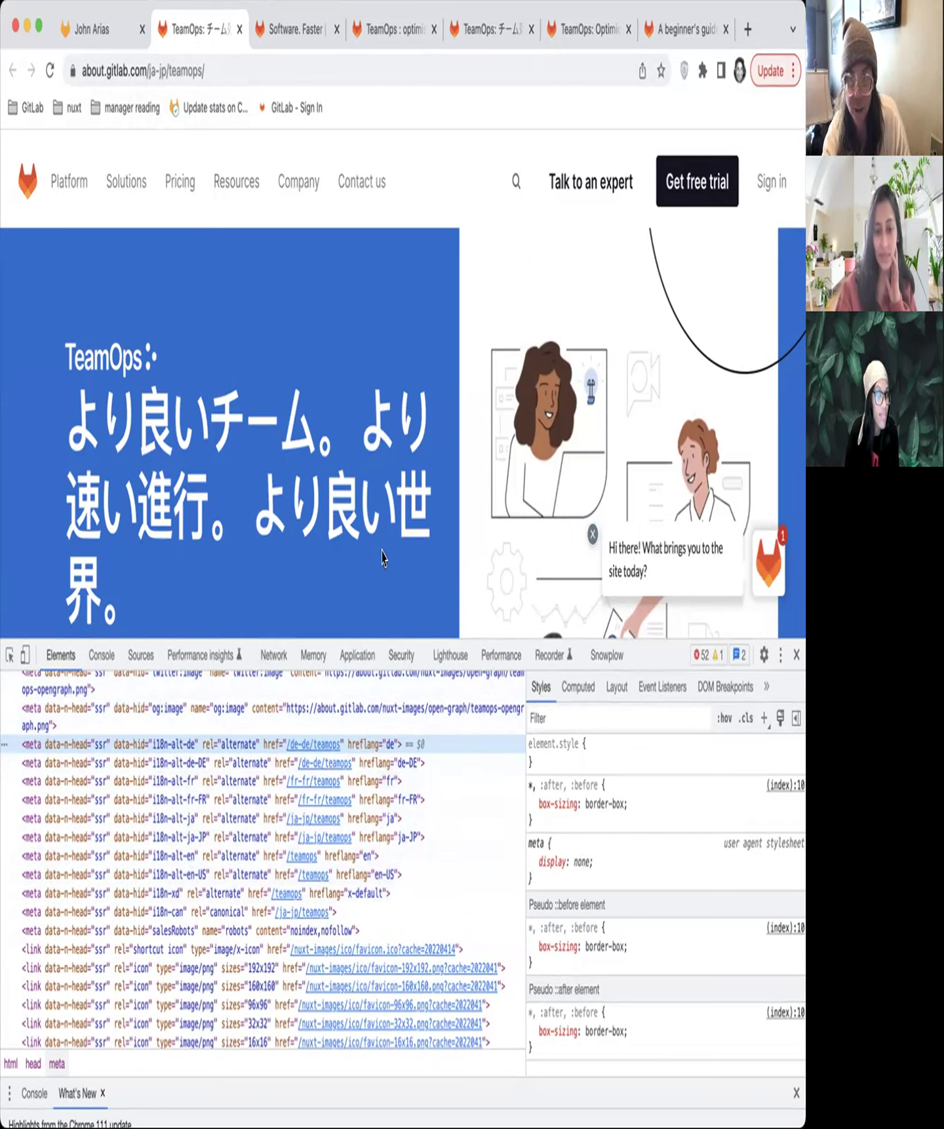
{"action": "mouse_move", "coordinate": [362, 182]}
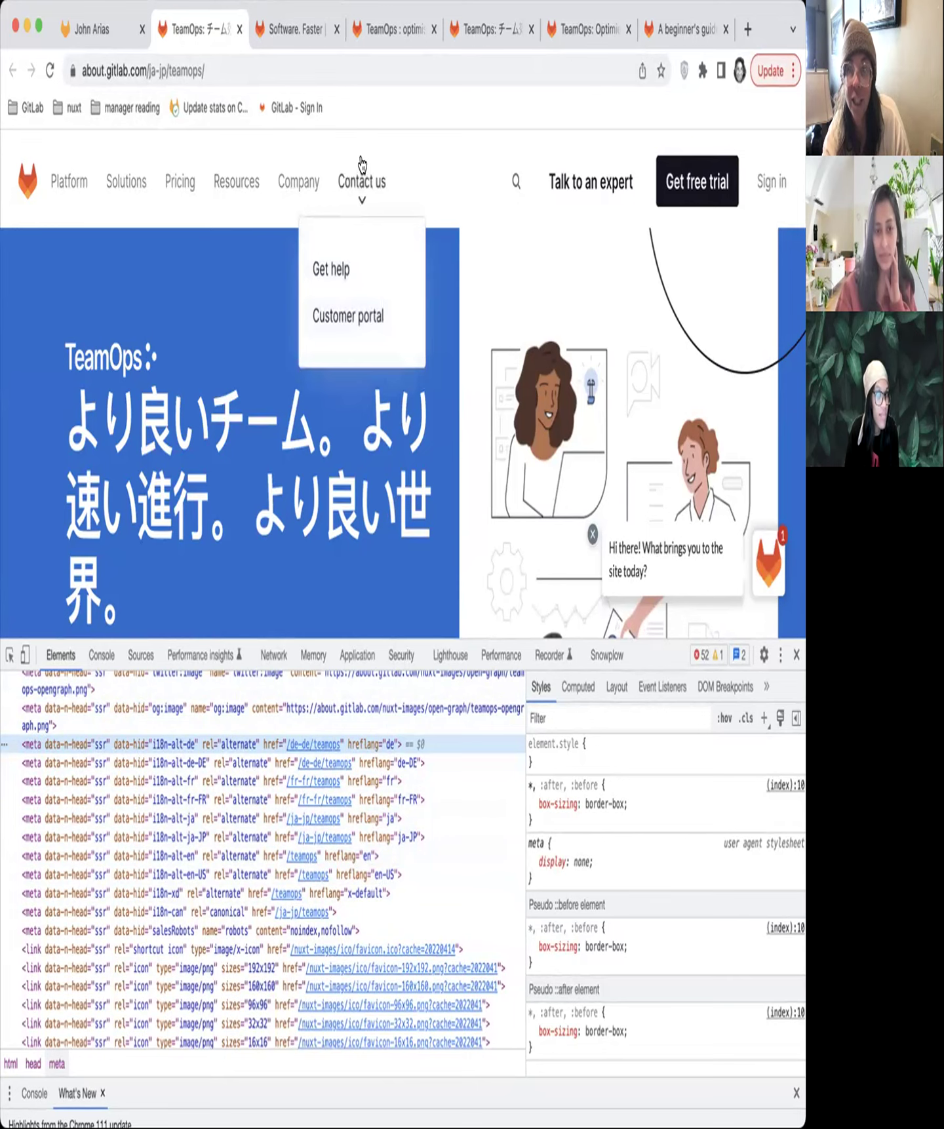
Scroll the 'Software. Faster.' page to More resources, then show the French TeamOps page.
{"action": "left_click", "coordinate": [299, 29]}
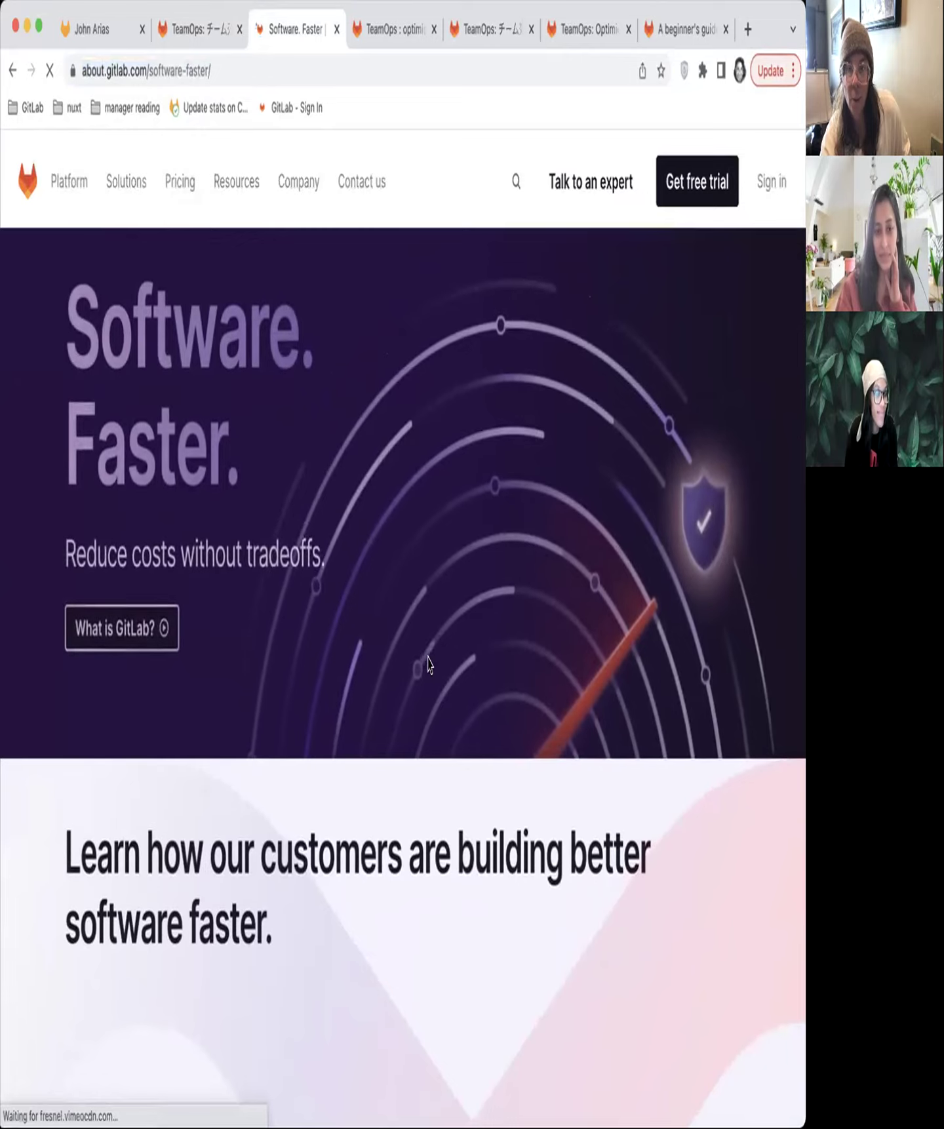
{"action": "scroll", "coordinate": [427, 663], "scroll_direction": "down", "scroll_amount": 3}
{"action": "scroll", "coordinate": [427, 664], "scroll_direction": "down", "scroll_amount": 3}
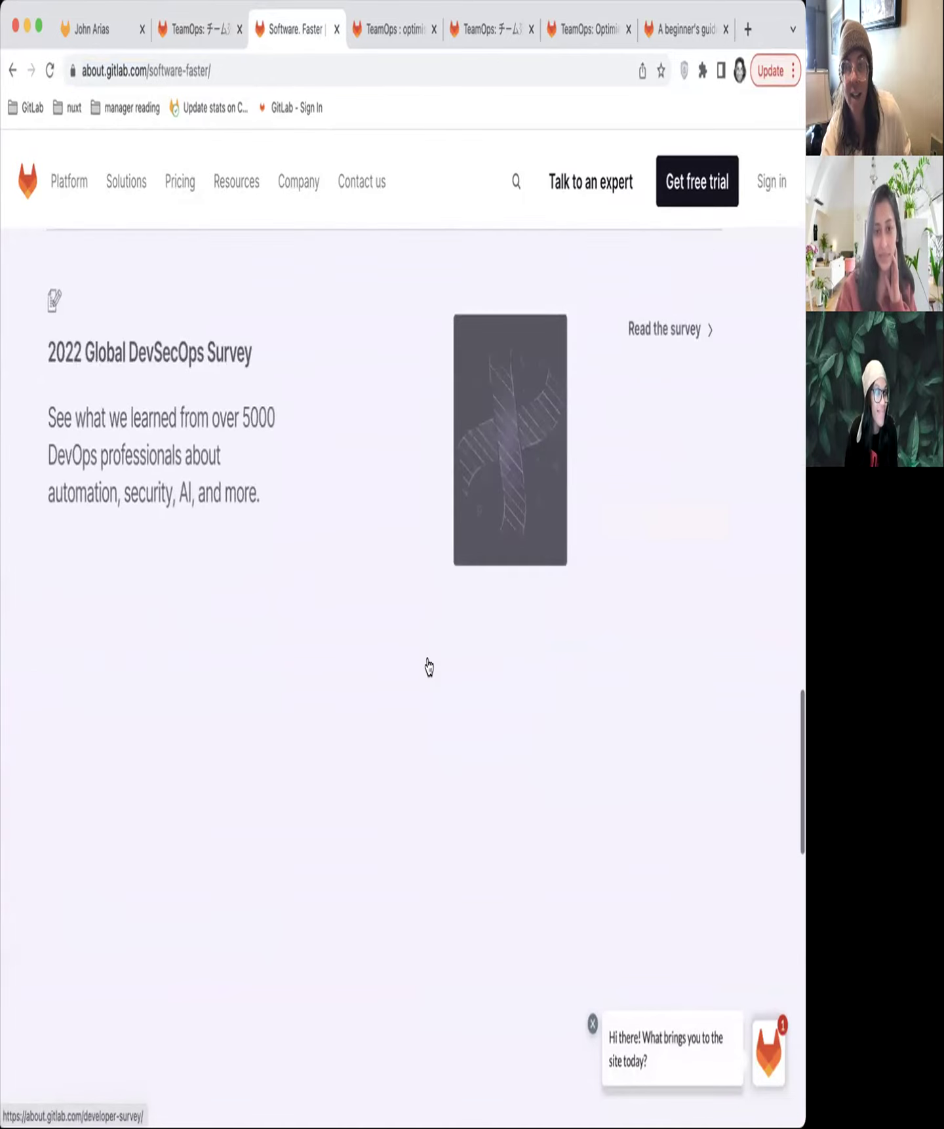
{"action": "scroll", "coordinate": [426, 664], "scroll_direction": "down", "scroll_amount": 2}
{"action": "scroll", "coordinate": [427, 664], "scroll_direction": "up", "scroll_amount": 3}
{"action": "scroll", "coordinate": [427, 663], "scroll_direction": "up", "scroll_amount": 3}
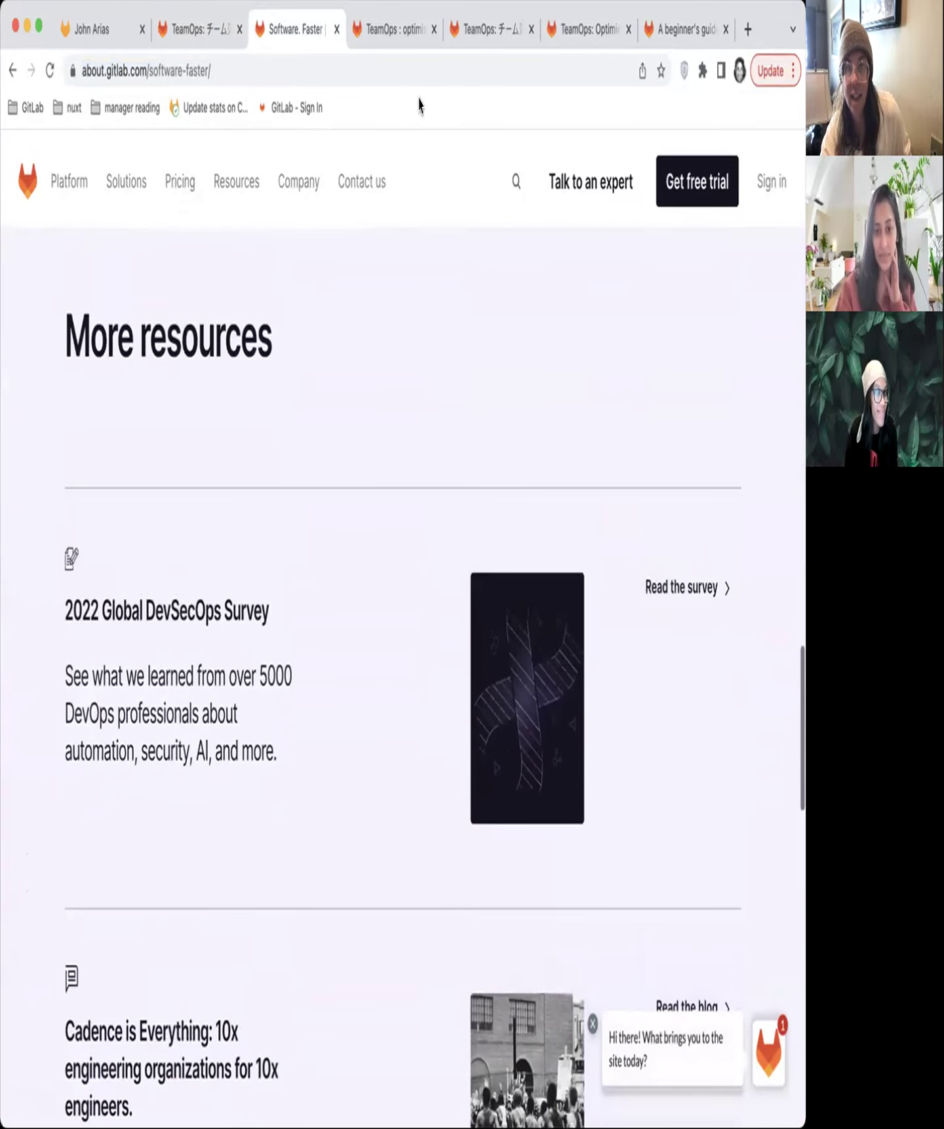
{"action": "left_click", "coordinate": [392, 29]}
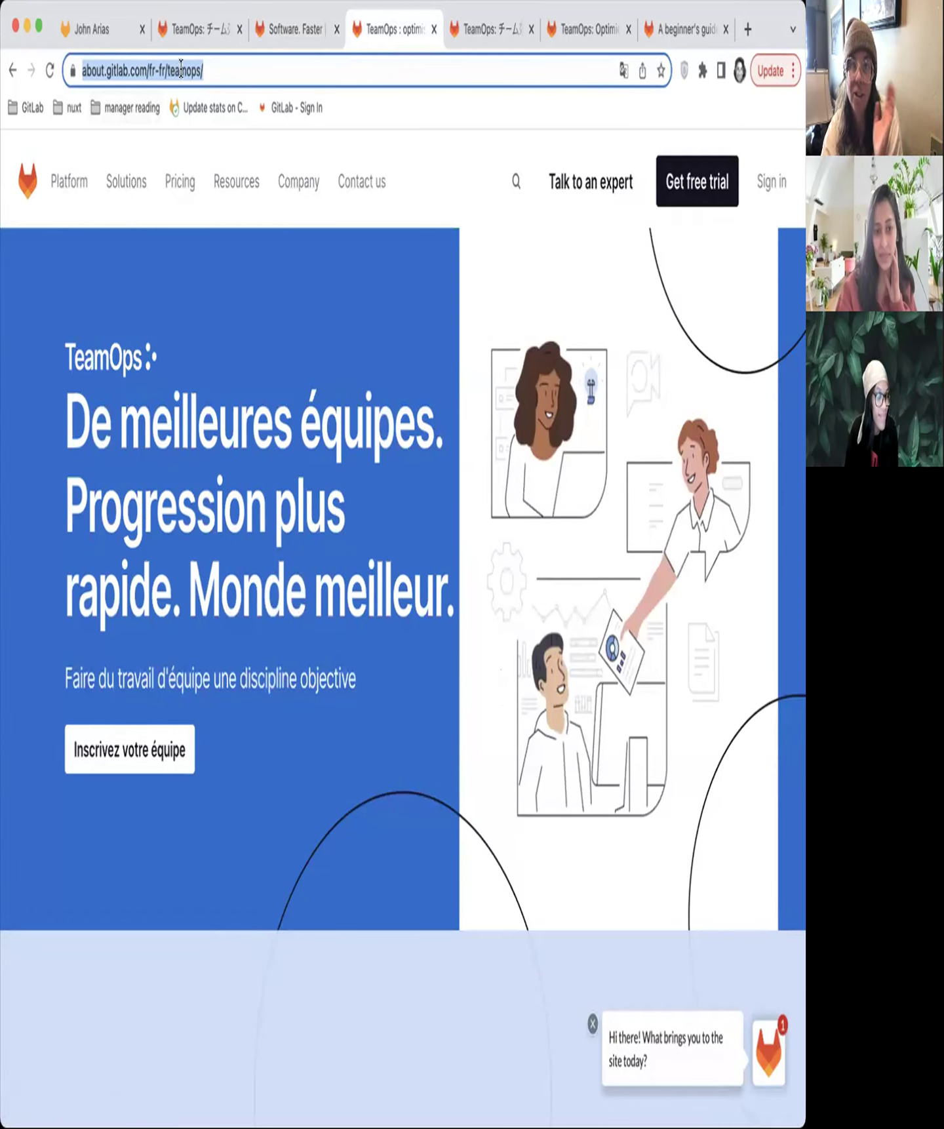
Check the Japanese TeamOps page, then view the German one down to its decision-speed section.
{"action": "left_click", "coordinate": [483, 29]}
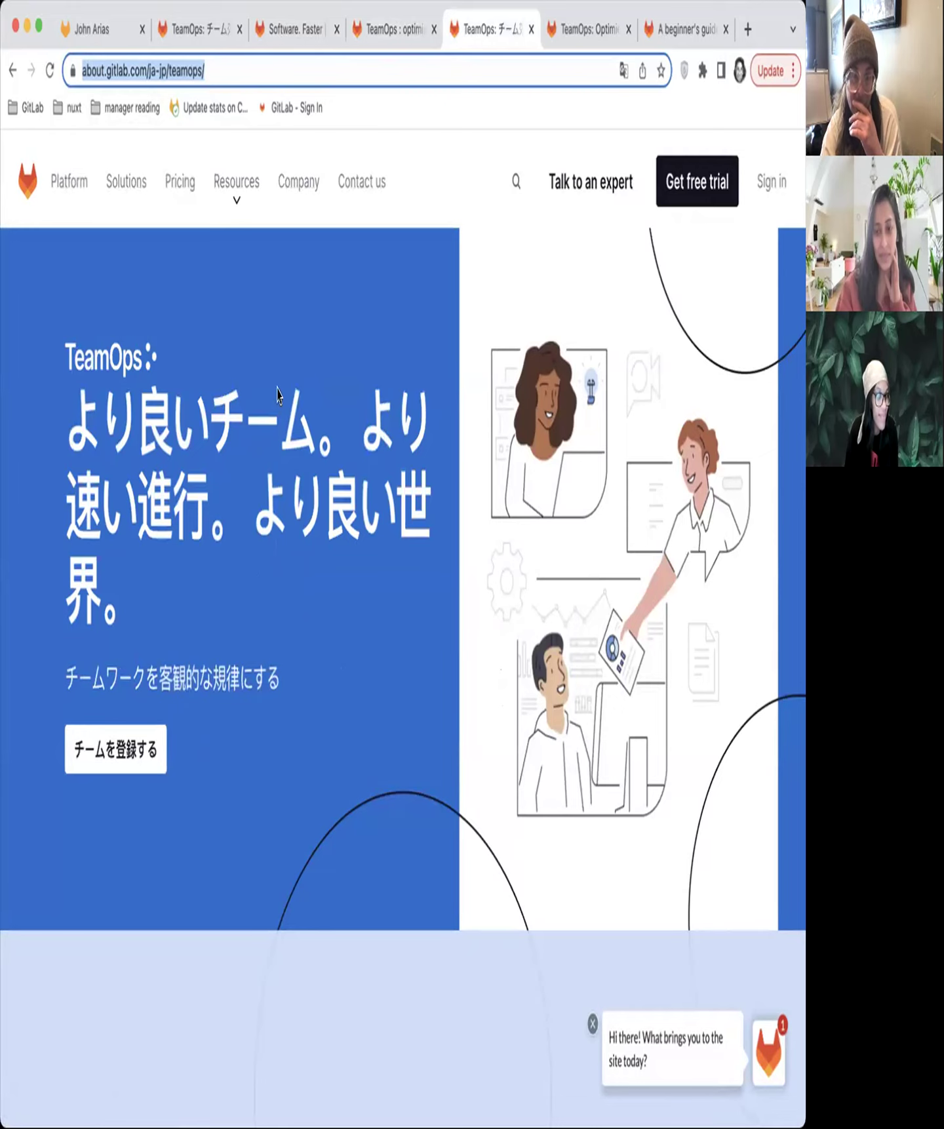
{"action": "scroll", "coordinate": [53, 679], "scroll_direction": "down", "scroll_amount": 5}
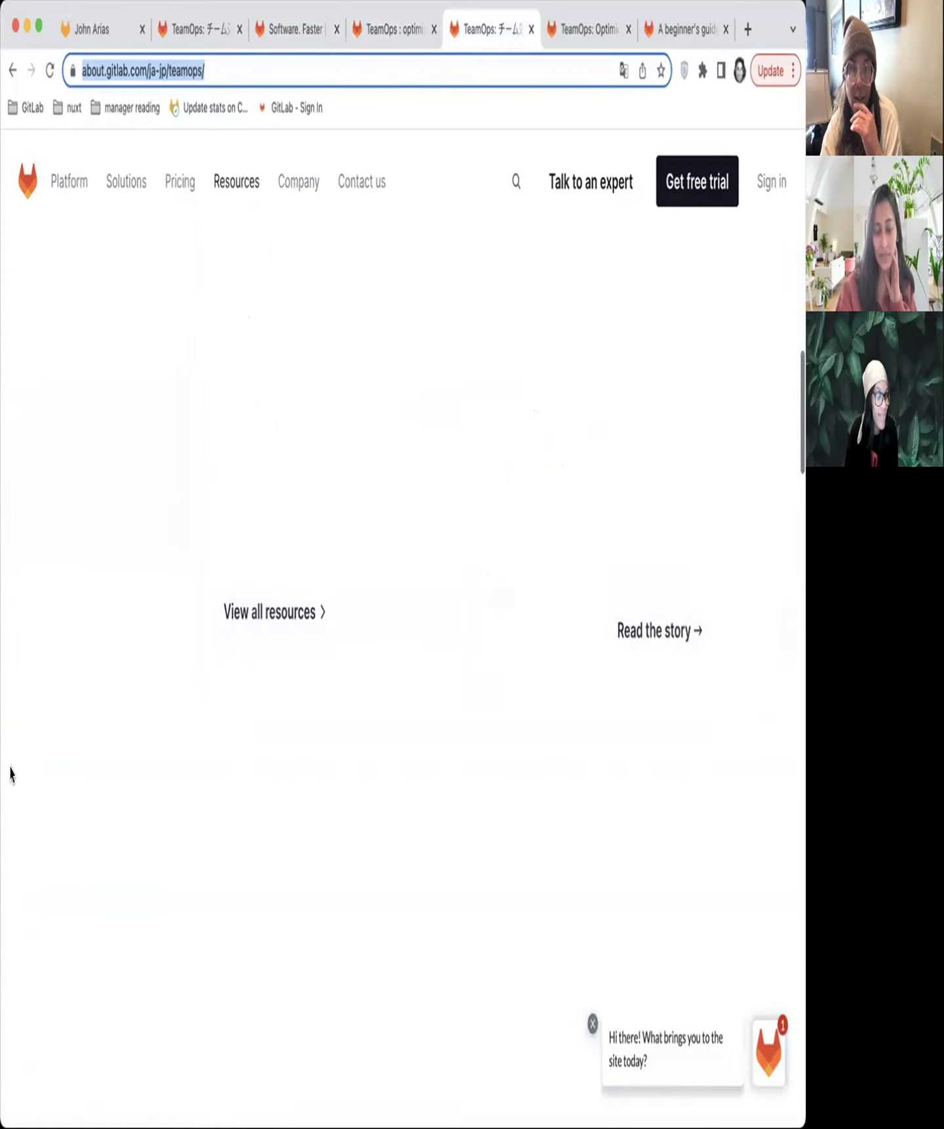
{"action": "scroll", "coordinate": [10, 773], "scroll_direction": "down", "scroll_amount": 5}
{"action": "scroll", "coordinate": [27, 776], "scroll_direction": "down", "scroll_amount": 5}
{"action": "scroll", "coordinate": [54, 777], "scroll_direction": "down", "scroll_amount": 5}
{"action": "scroll", "coordinate": [77, 776], "scroll_direction": "down", "scroll_amount": 5}
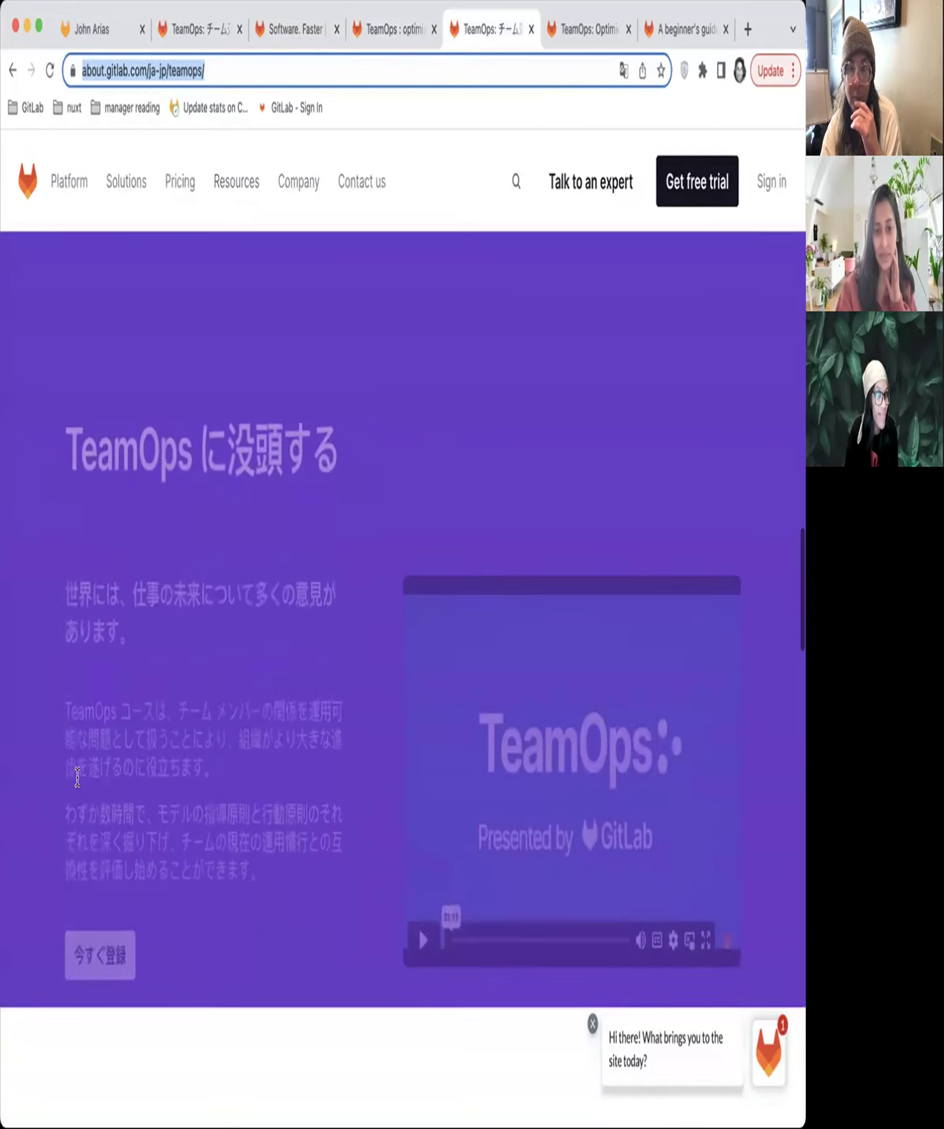
{"action": "scroll", "coordinate": [78, 776], "scroll_direction": "down", "scroll_amount": 5}
{"action": "scroll", "coordinate": [78, 776], "scroll_direction": "down", "scroll_amount": 5}
{"action": "scroll", "coordinate": [77, 777], "scroll_direction": "down", "scroll_amount": 5}
{"action": "scroll", "coordinate": [78, 781], "scroll_direction": "down", "scroll_amount": 5}
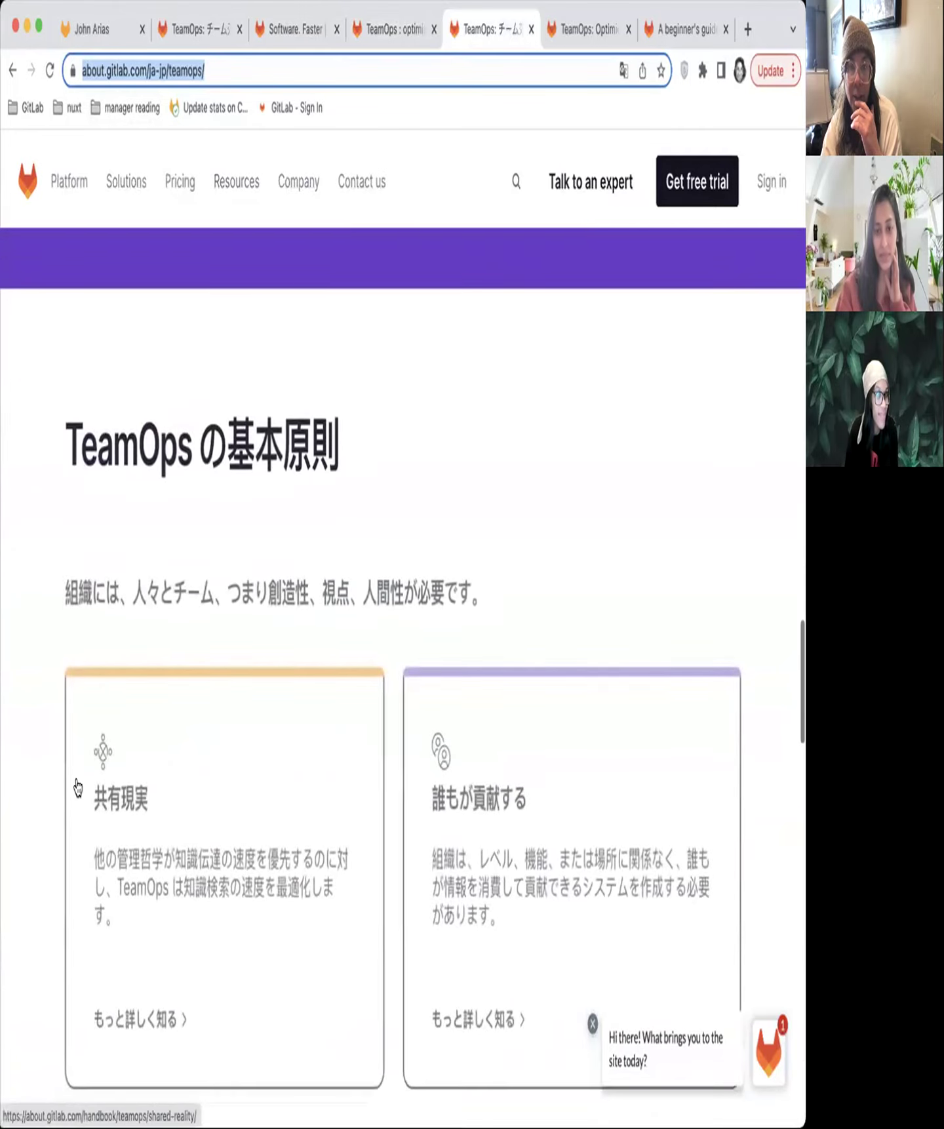
{"action": "scroll", "coordinate": [78, 785], "scroll_direction": "up", "scroll_amount": 8}
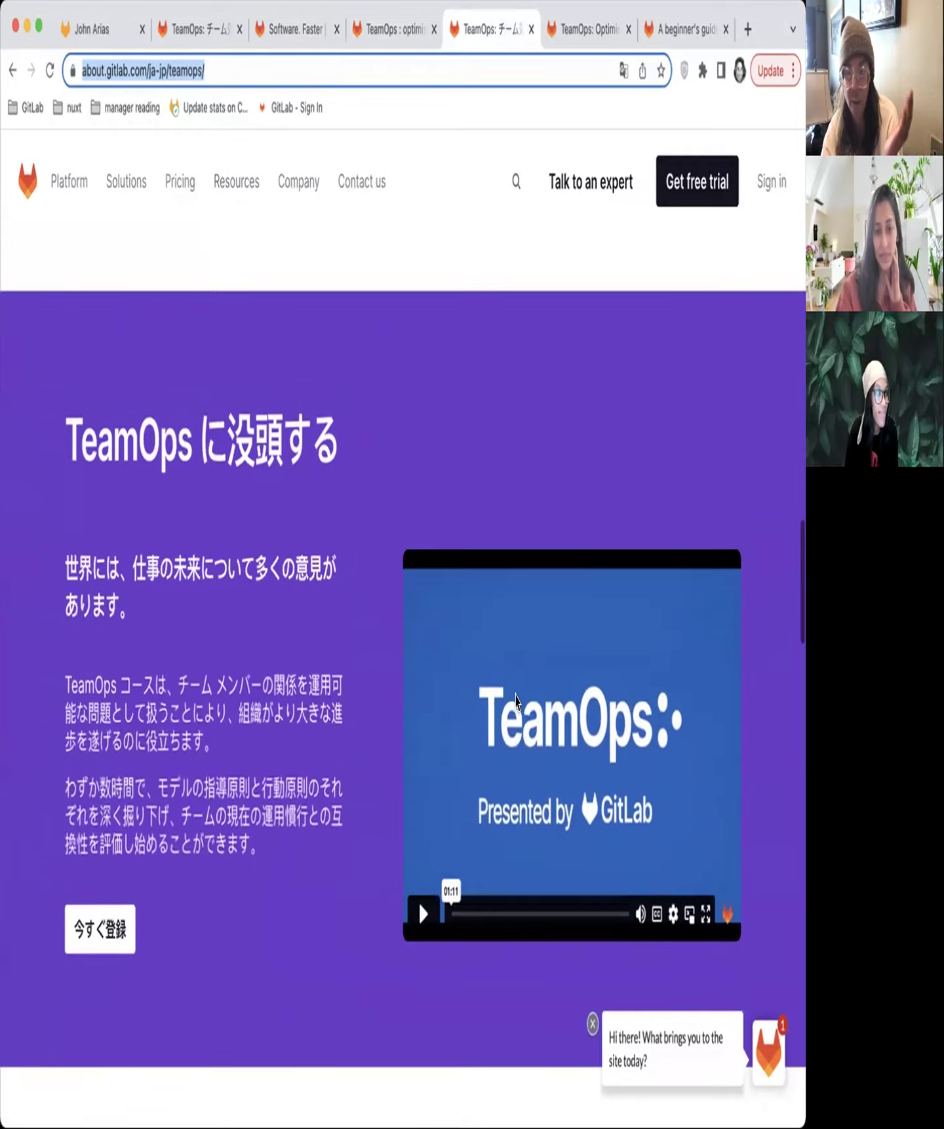
{"action": "scroll", "coordinate": [517, 702], "scroll_direction": "down", "scroll_amount": 5}
{"action": "scroll", "coordinate": [517, 618], "scroll_direction": "down", "scroll_amount": 3}
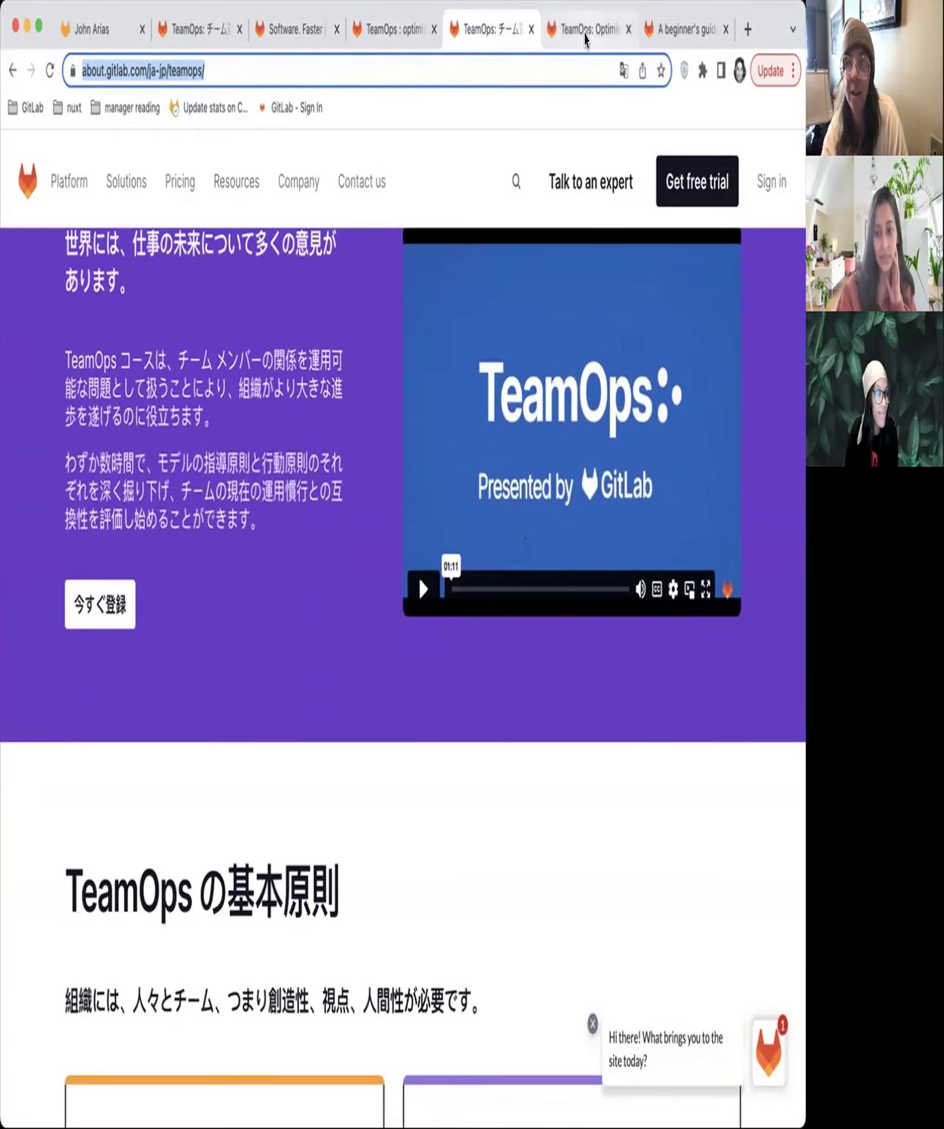
{"action": "left_click", "coordinate": [585, 29]}
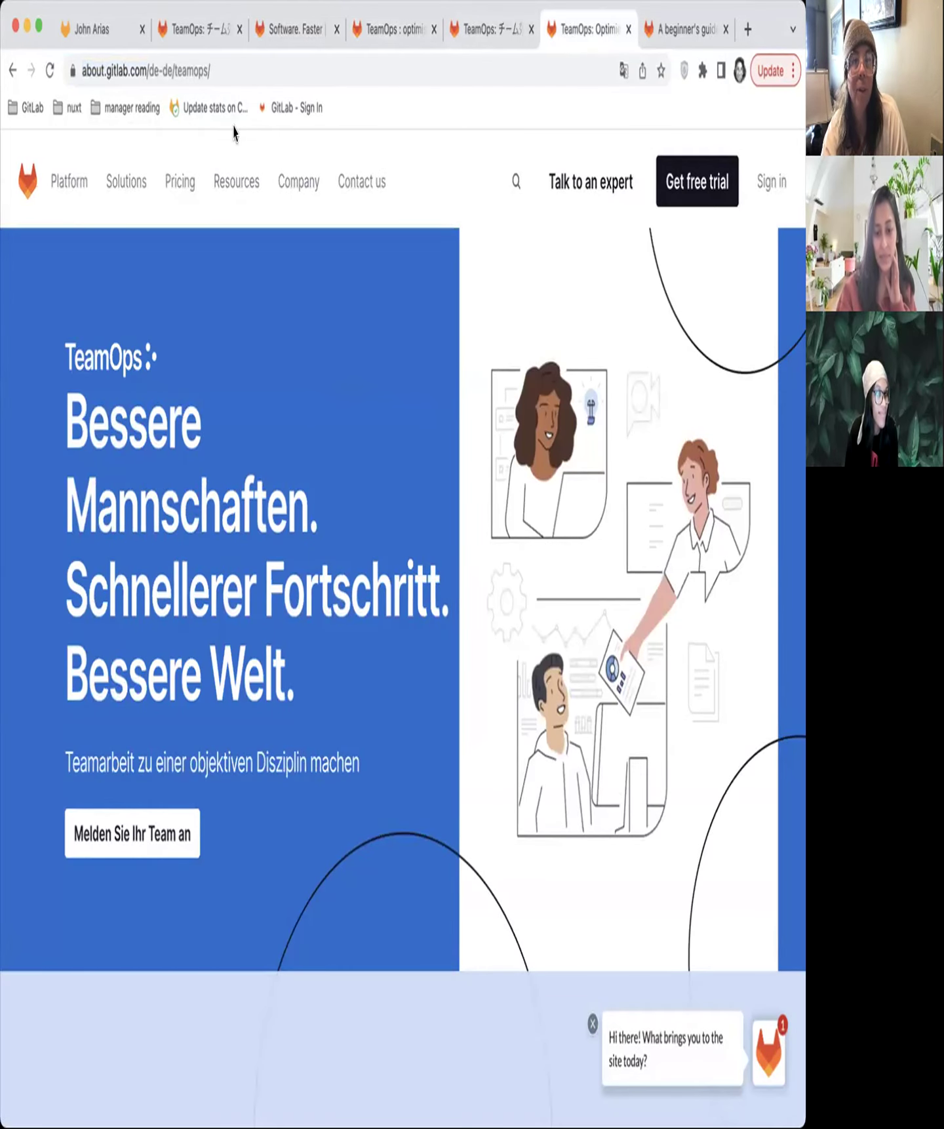
{"action": "scroll", "coordinate": [473, 344], "scroll_direction": "down", "scroll_amount": 4}
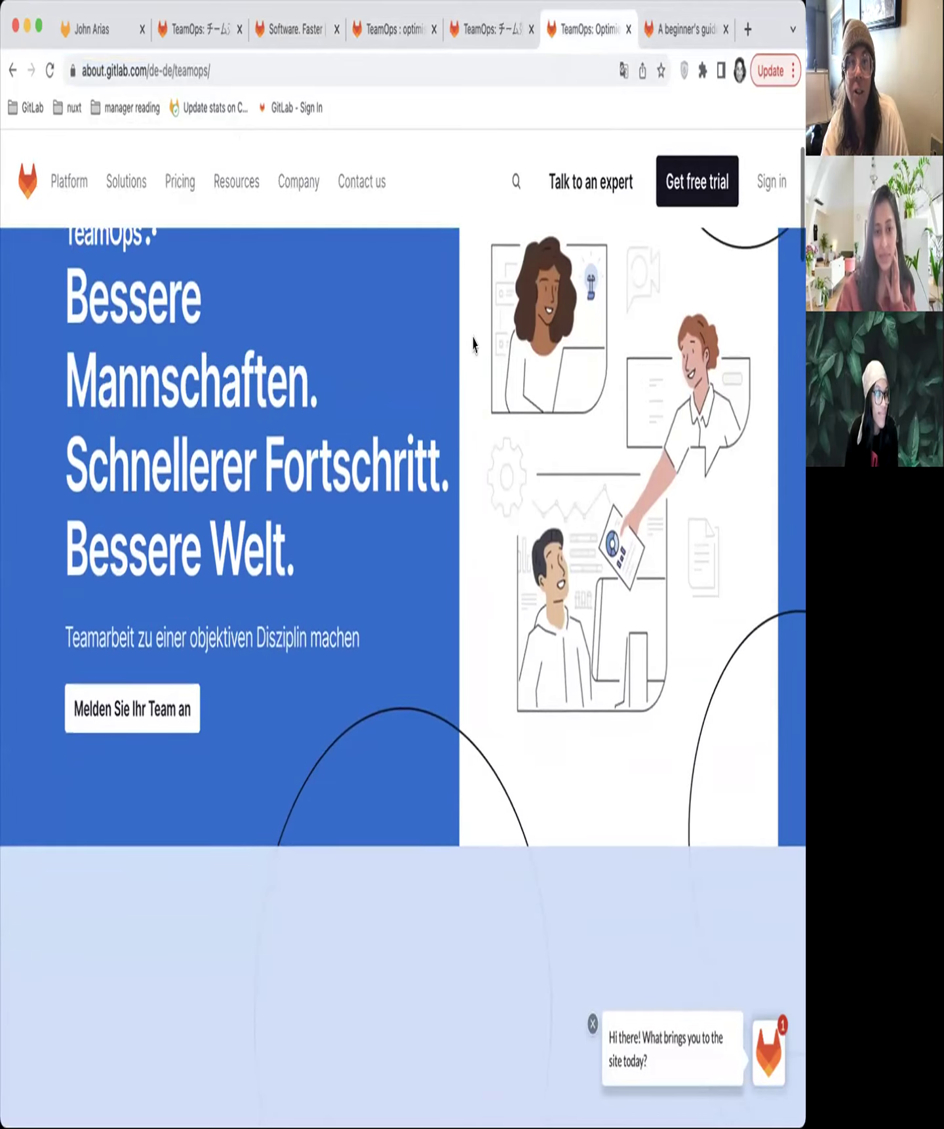
{"action": "scroll", "coordinate": [473, 344], "scroll_direction": "down", "scroll_amount": 4}
{"action": "scroll", "coordinate": [473, 345], "scroll_direction": "down", "scroll_amount": 3}
{"action": "scroll", "coordinate": [473, 345], "scroll_direction": "down", "scroll_amount": 3}
{"action": "scroll", "coordinate": [472, 344], "scroll_direction": "down", "scroll_amount": 2}
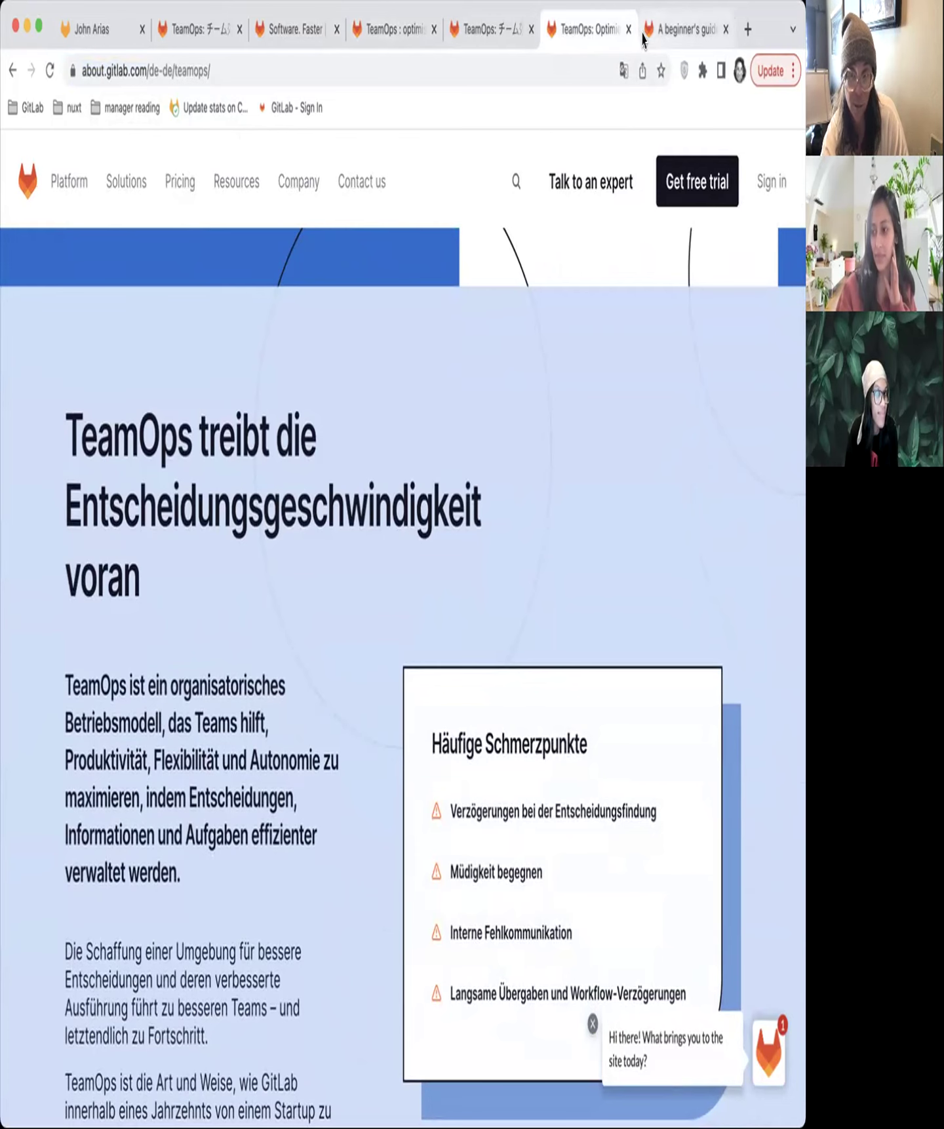
Look over the container security beginner's guide, then return to the current-iteration issue board.
{"action": "left_click", "coordinate": [687, 29]}
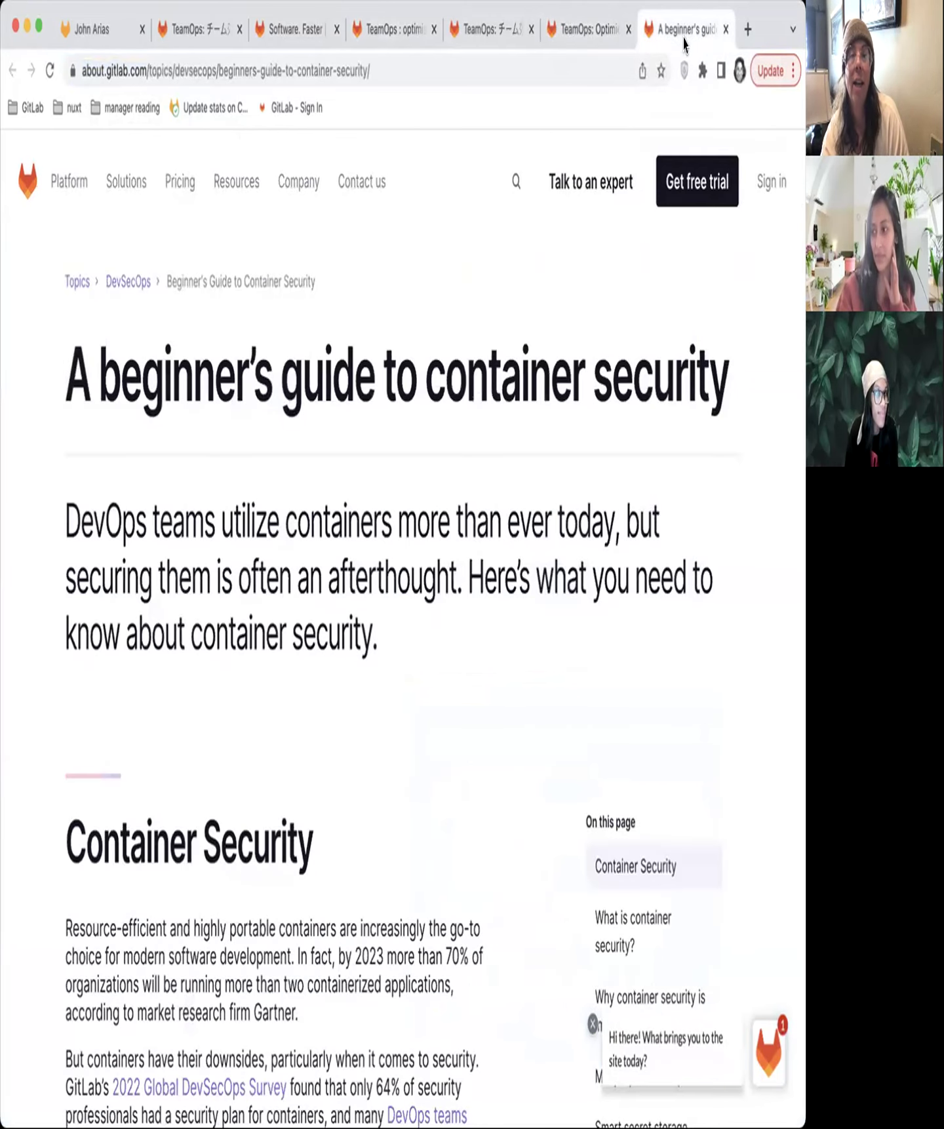
{"action": "scroll", "coordinate": [383, 644], "scroll_direction": "down", "scroll_amount": 1}
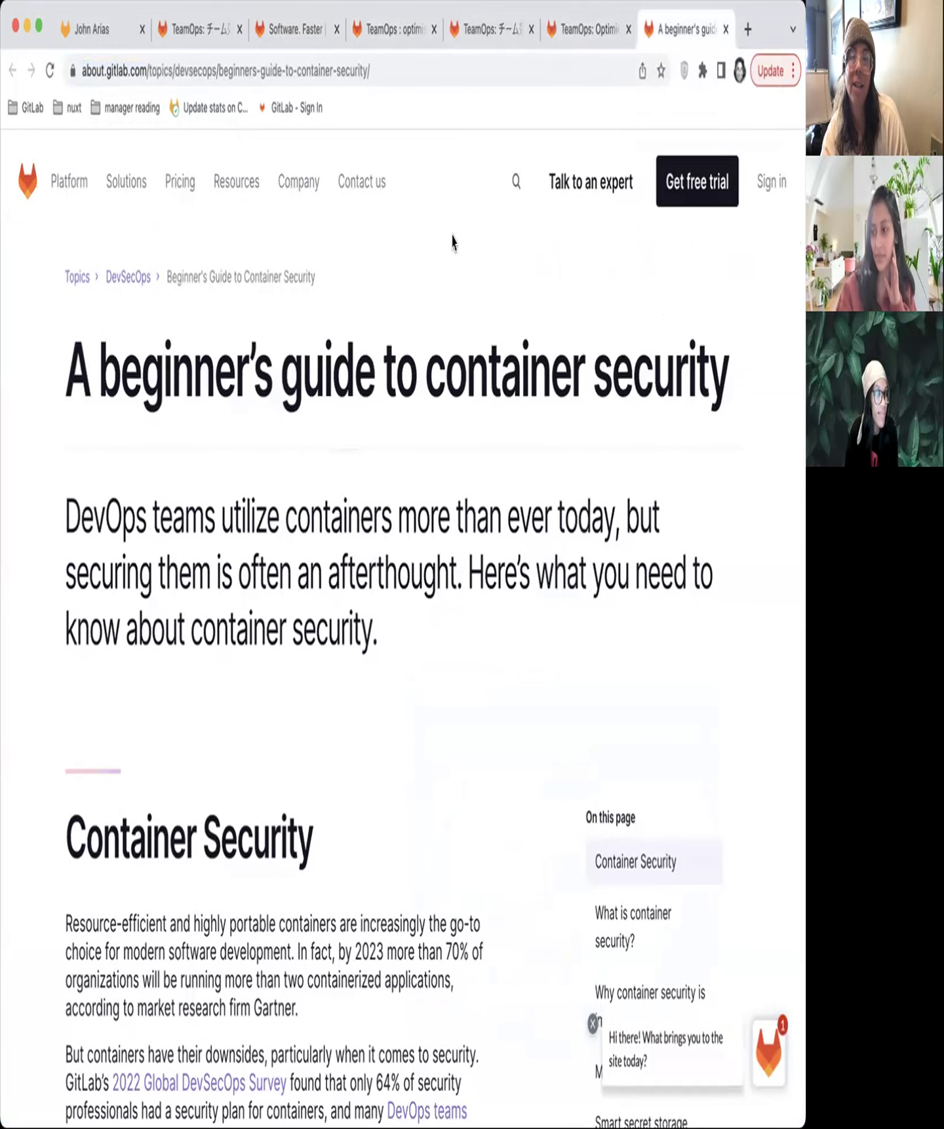
{"action": "scroll", "coordinate": [452, 242], "scroll_direction": "down", "scroll_amount": 3}
{"action": "scroll", "coordinate": [423, 270], "scroll_direction": "up", "scroll_amount": 3}
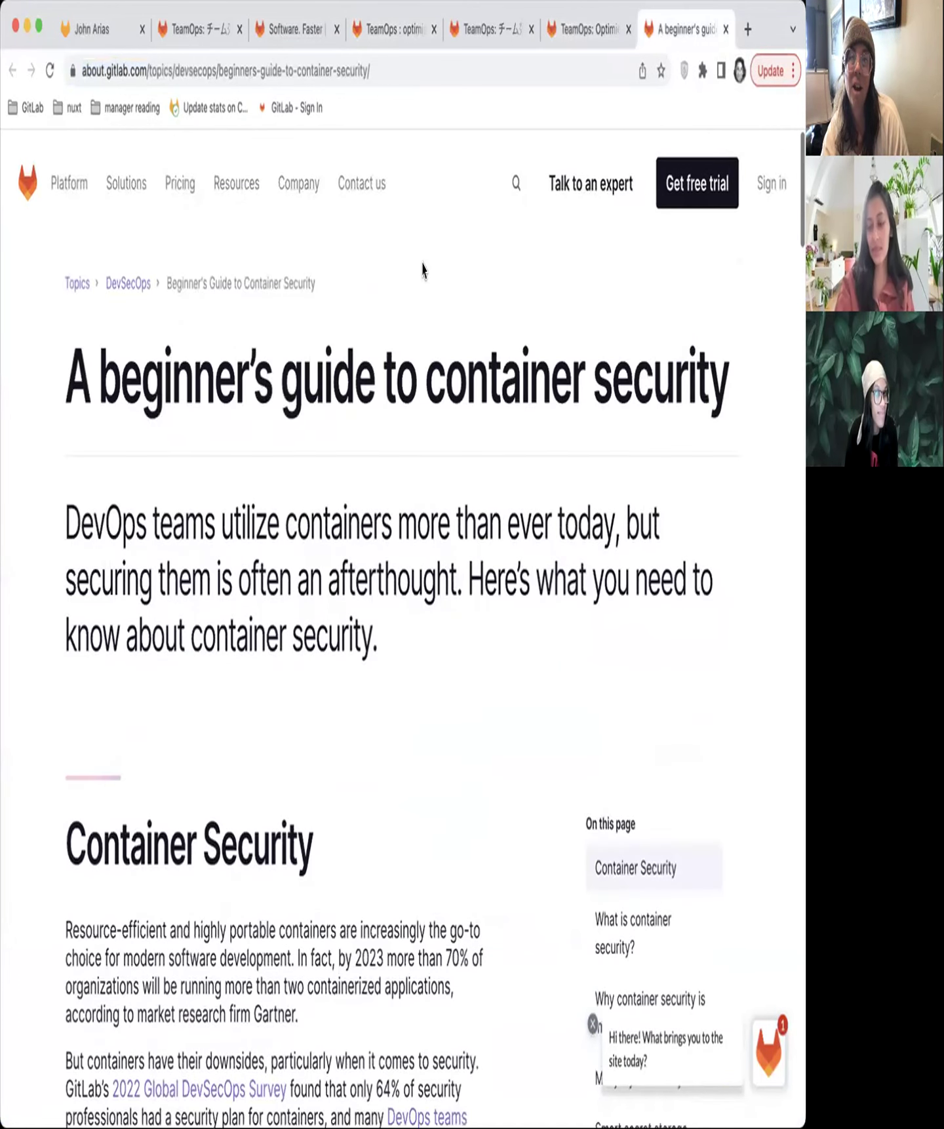
{"action": "scroll", "coordinate": [423, 270], "scroll_direction": "down", "scroll_amount": 1}
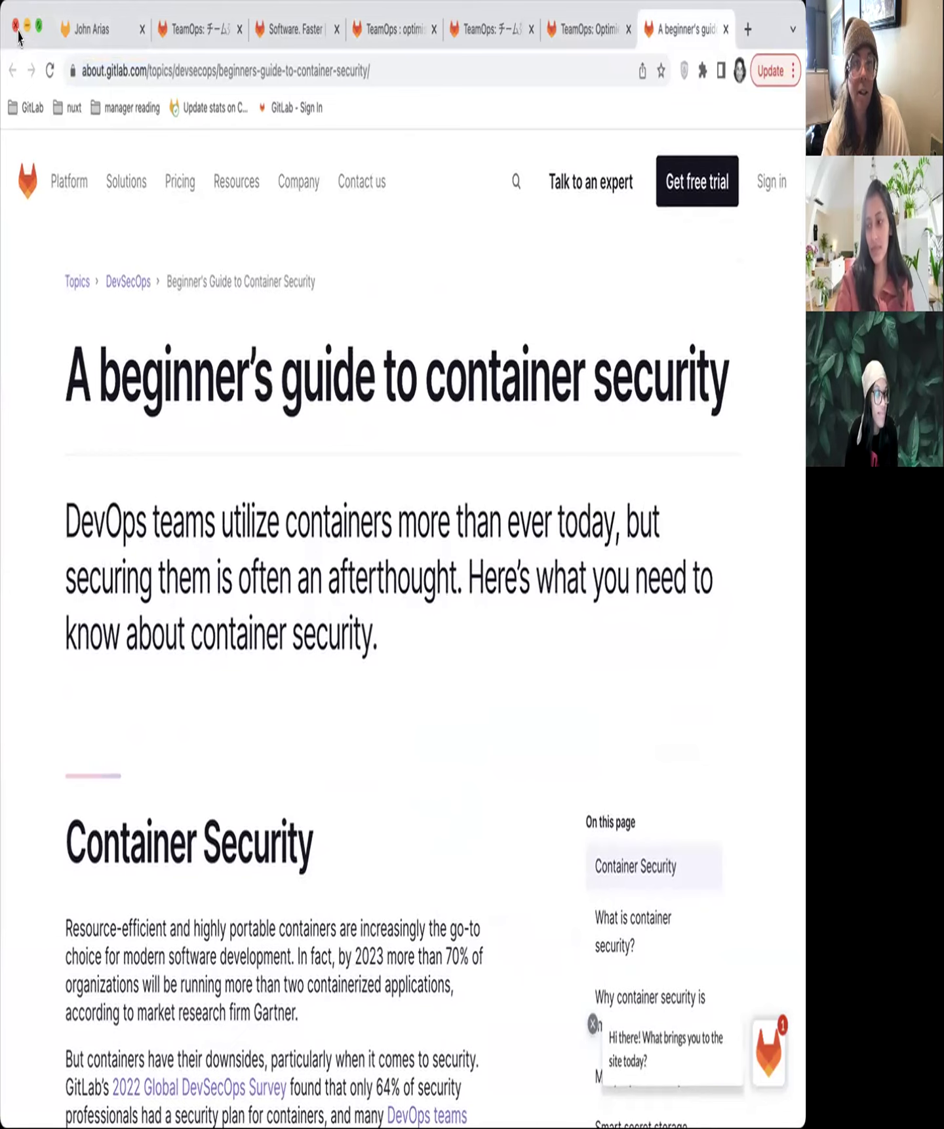
{"action": "left_click", "coordinate": [89, 29]}
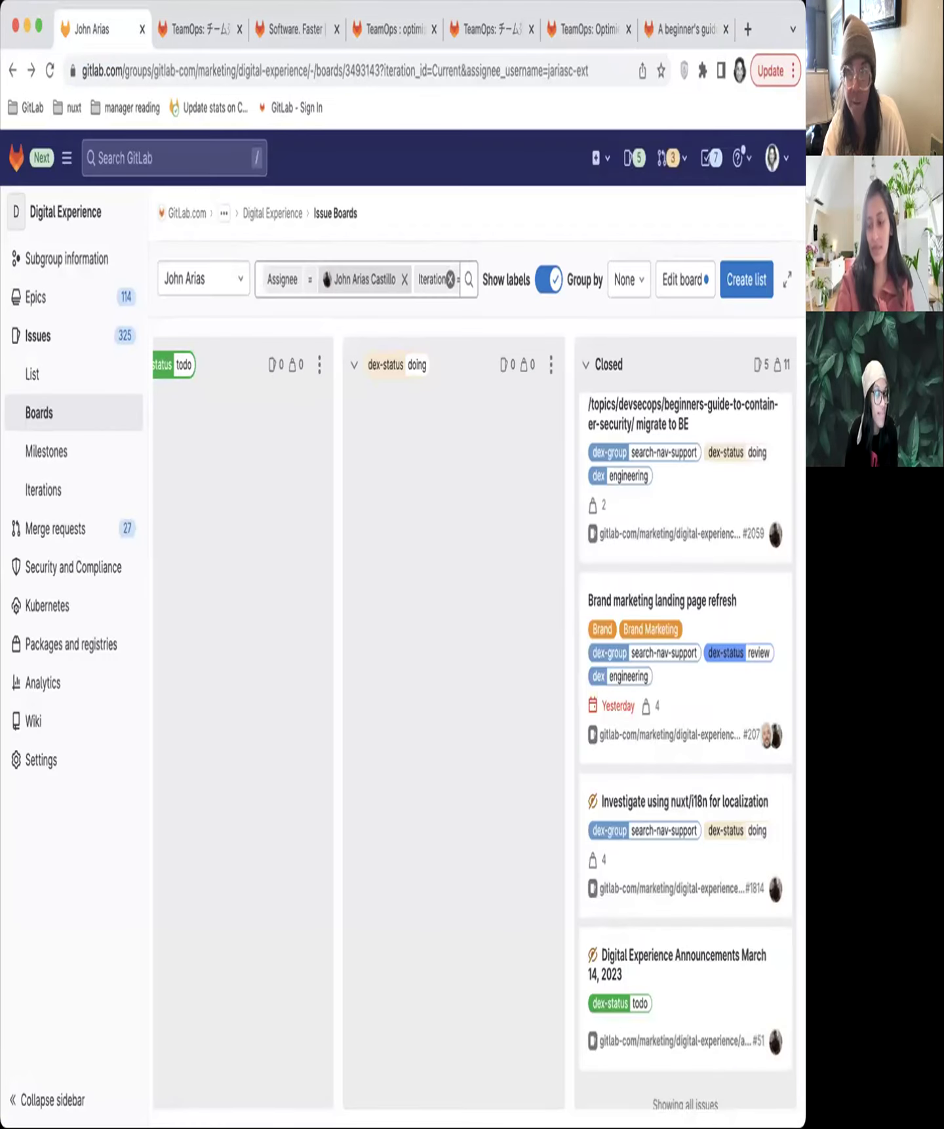
{"action": "scroll", "coordinate": [614, 555], "scroll_direction": "down", "scroll_amount": 2}
{"action": "scroll", "coordinate": [614, 554], "scroll_direction": "up", "scroll_amount": 4}
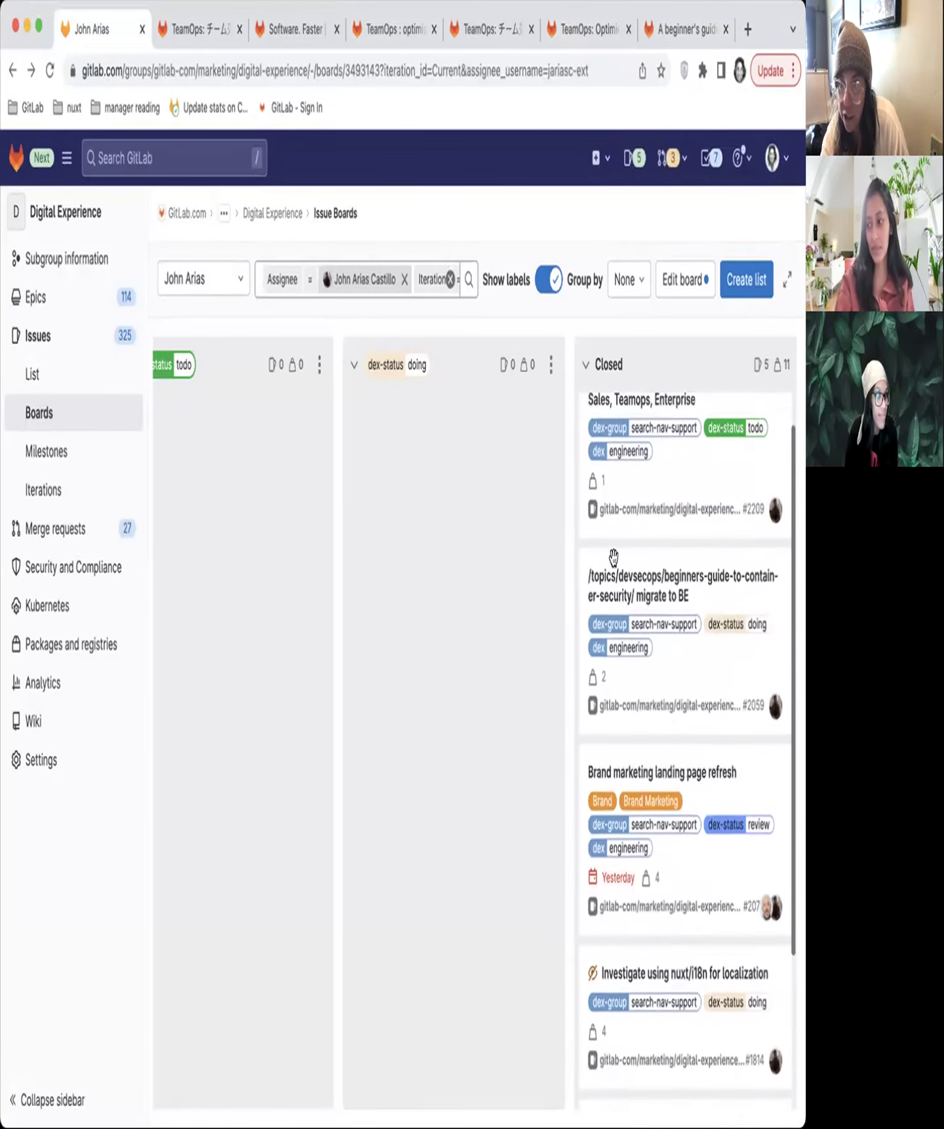
{"action": "scroll", "coordinate": [615, 554], "scroll_direction": "up", "scroll_amount": 2}
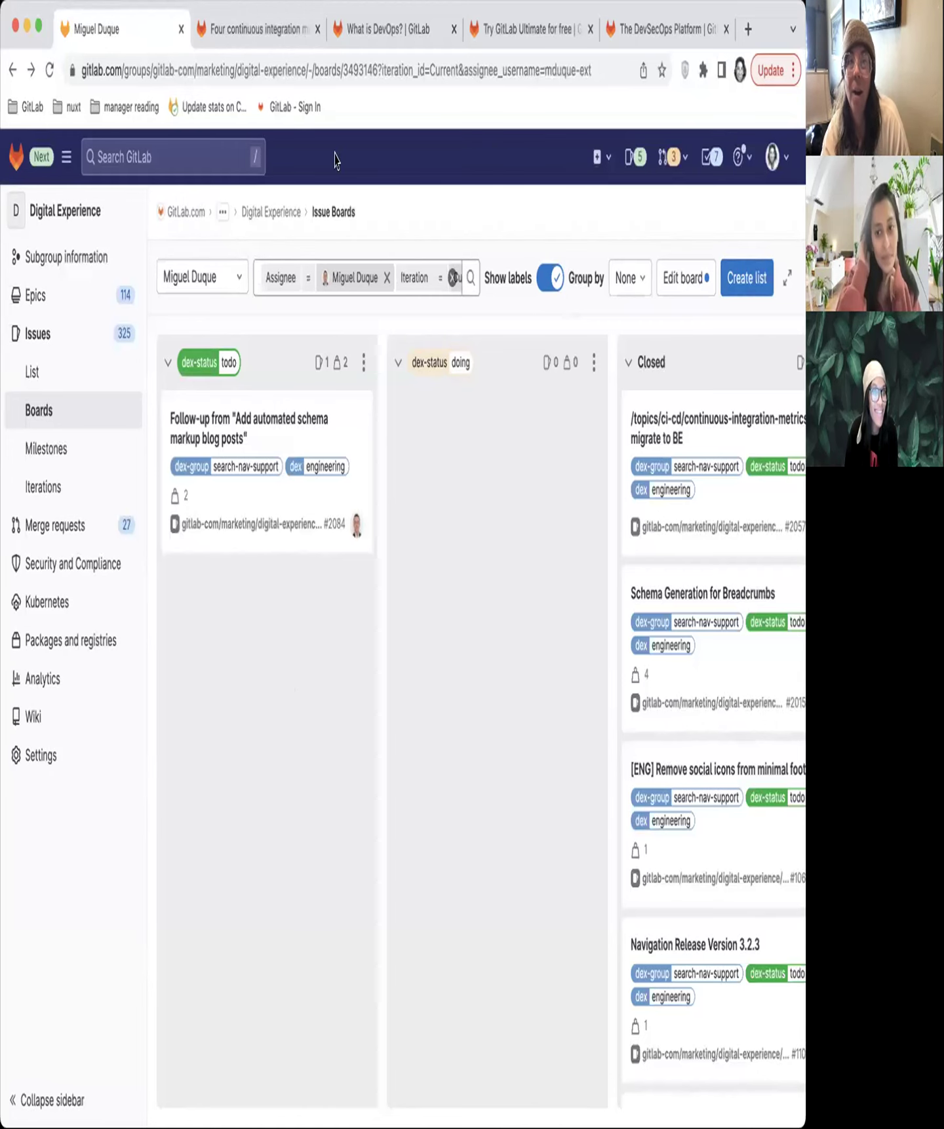
Read the 'Four continuous integration metrics' article, then show the 'What is DevOps?' page.
{"action": "left_click", "coordinate": [247, 29]}
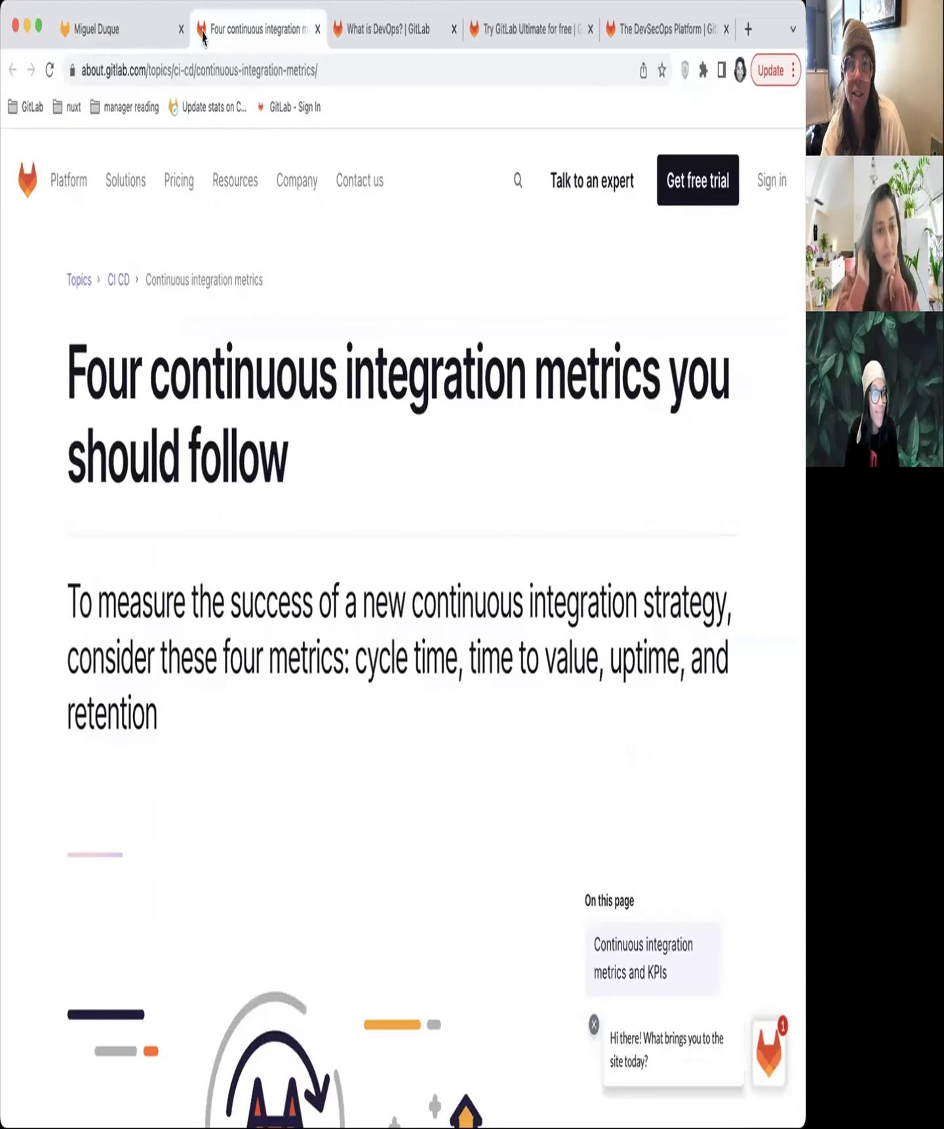
{"action": "scroll", "coordinate": [452, 467], "scroll_direction": "down", "scroll_amount": 5}
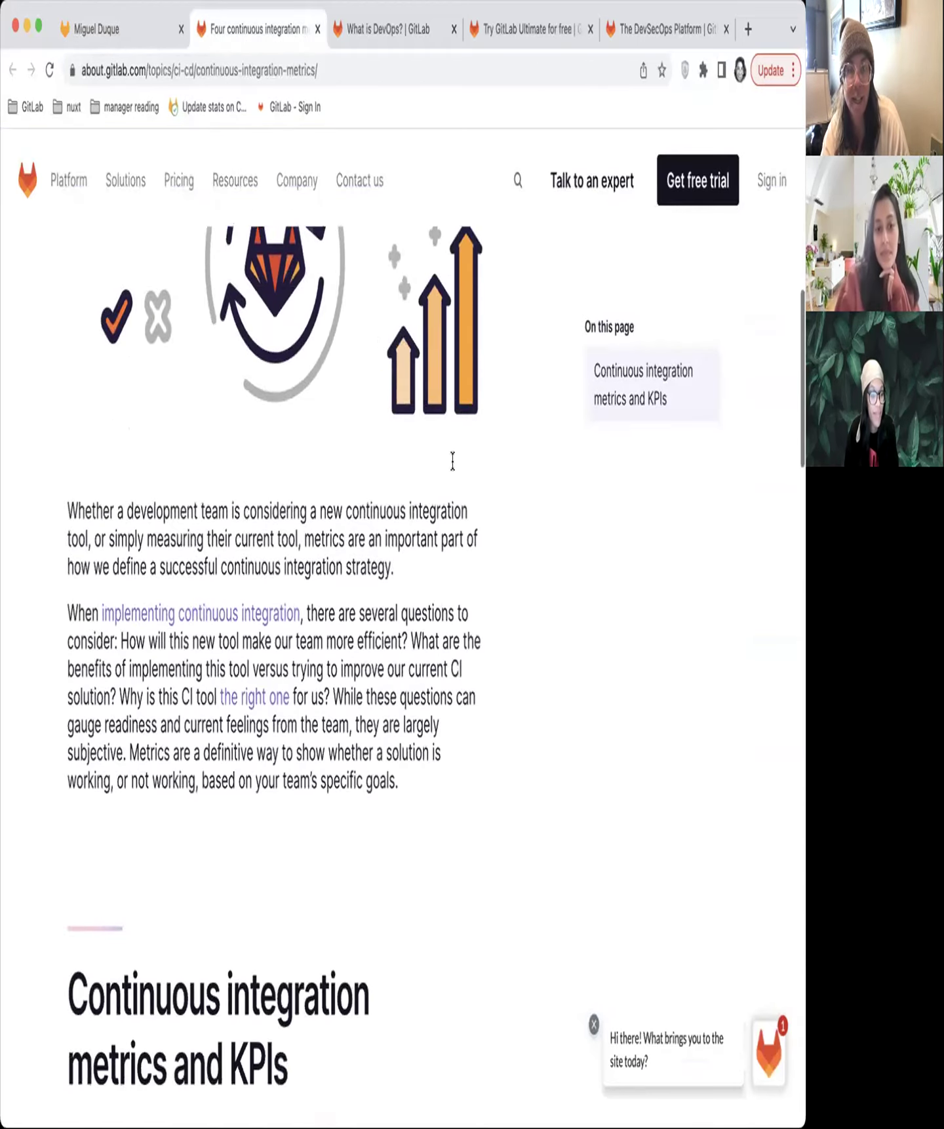
{"action": "scroll", "coordinate": [452, 468], "scroll_direction": "down", "scroll_amount": 5}
{"action": "scroll", "coordinate": [453, 467], "scroll_direction": "down", "scroll_amount": 5}
{"action": "scroll", "coordinate": [452, 468], "scroll_direction": "down", "scroll_amount": 3}
{"action": "scroll", "coordinate": [452, 467], "scroll_direction": "up", "scroll_amount": 15}
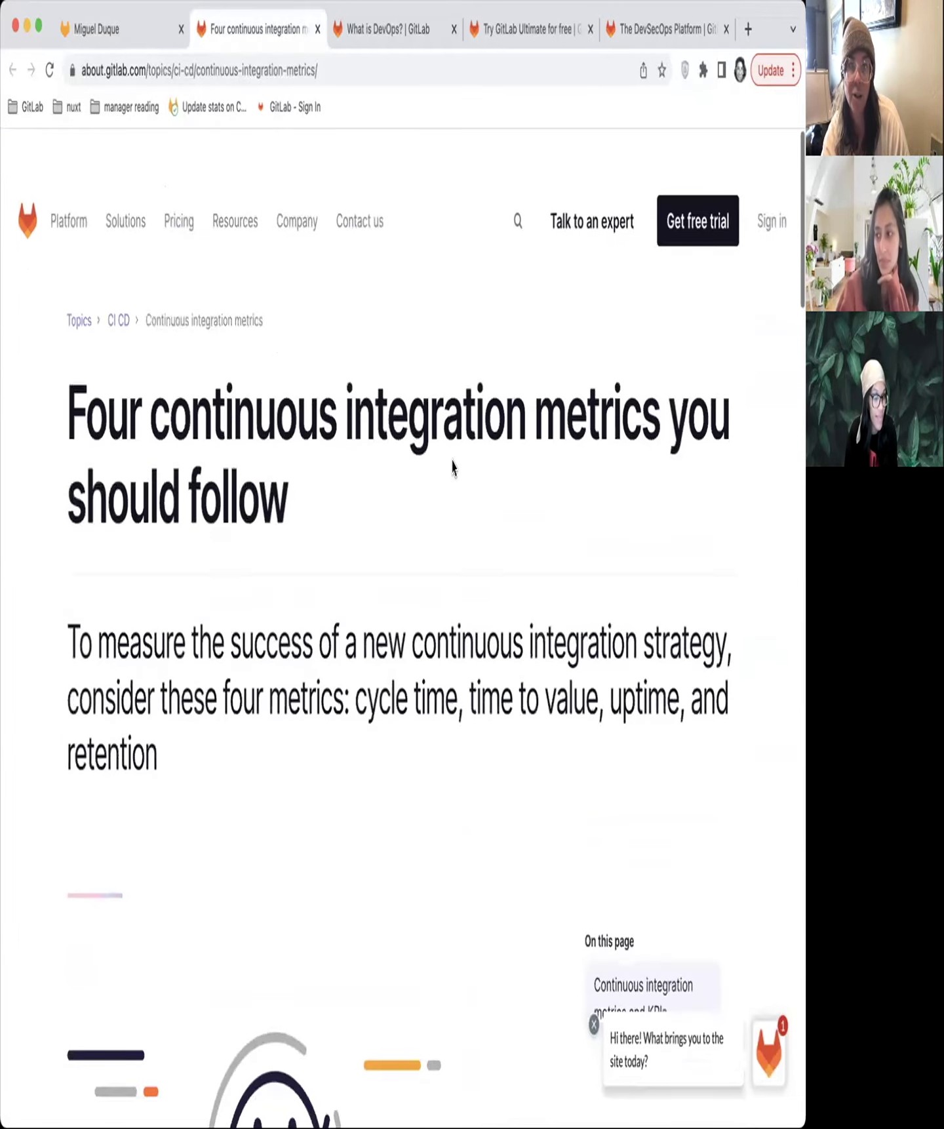
{"action": "scroll", "coordinate": [453, 468], "scroll_direction": "up", "scroll_amount": 2}
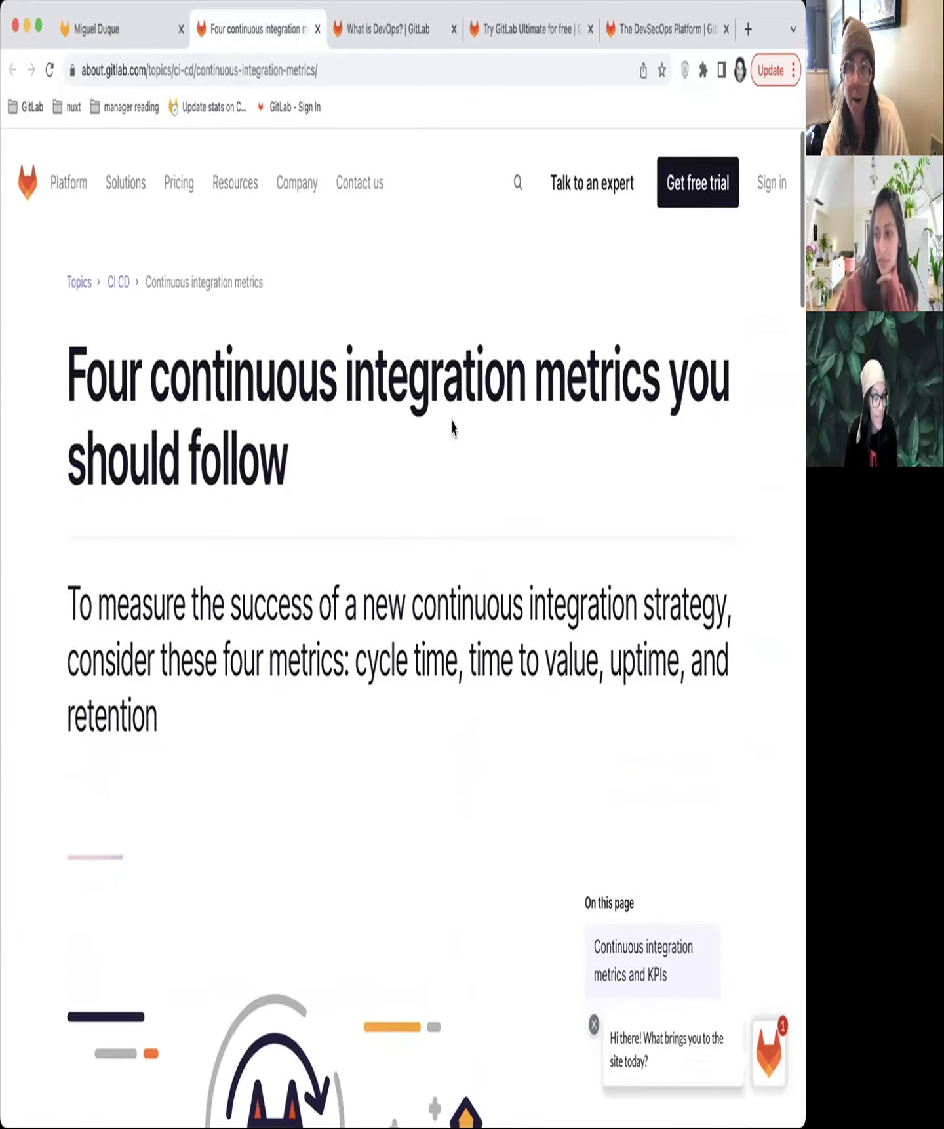
{"action": "left_click", "coordinate": [385, 32]}
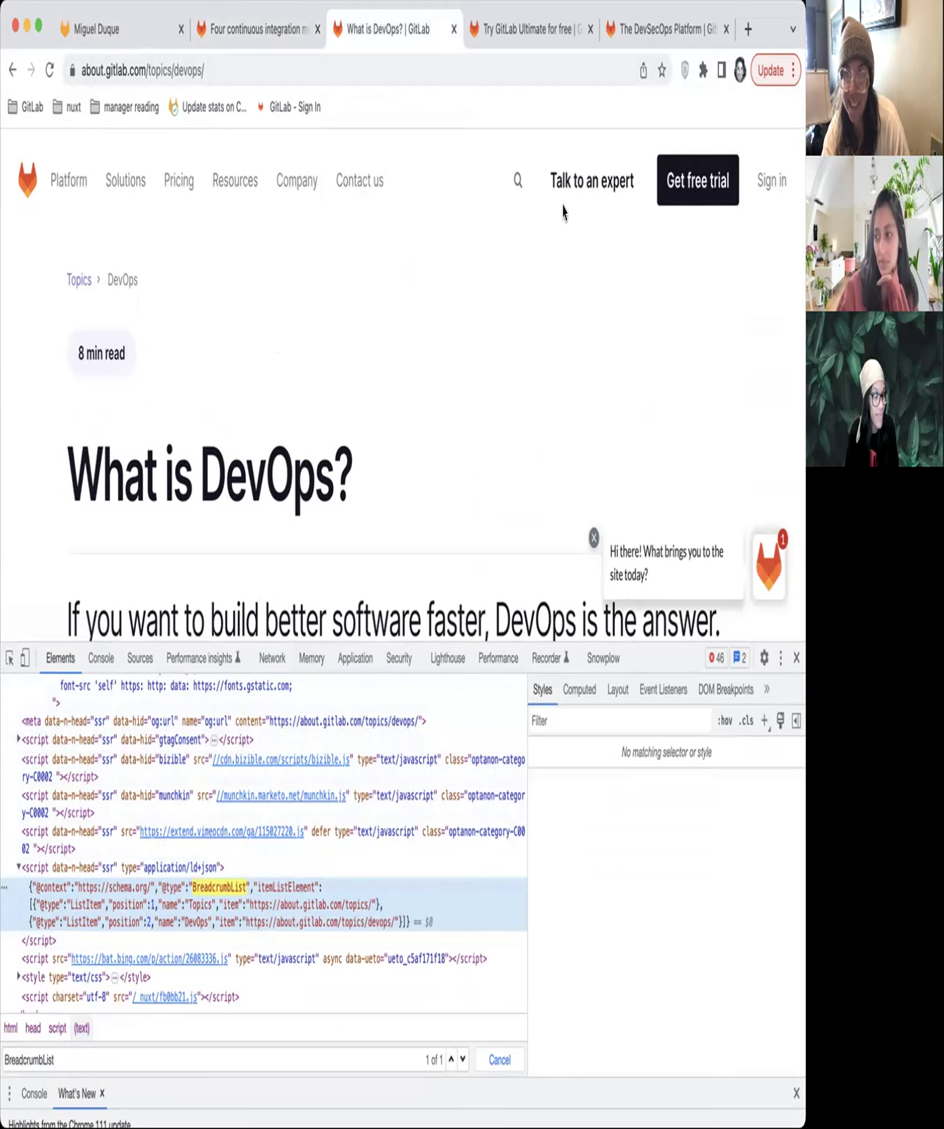
Check the Ultimate free-trial page footer, close the chat popup, and show the DevSecOps Platform homepage.
{"action": "left_click", "coordinate": [508, 31]}
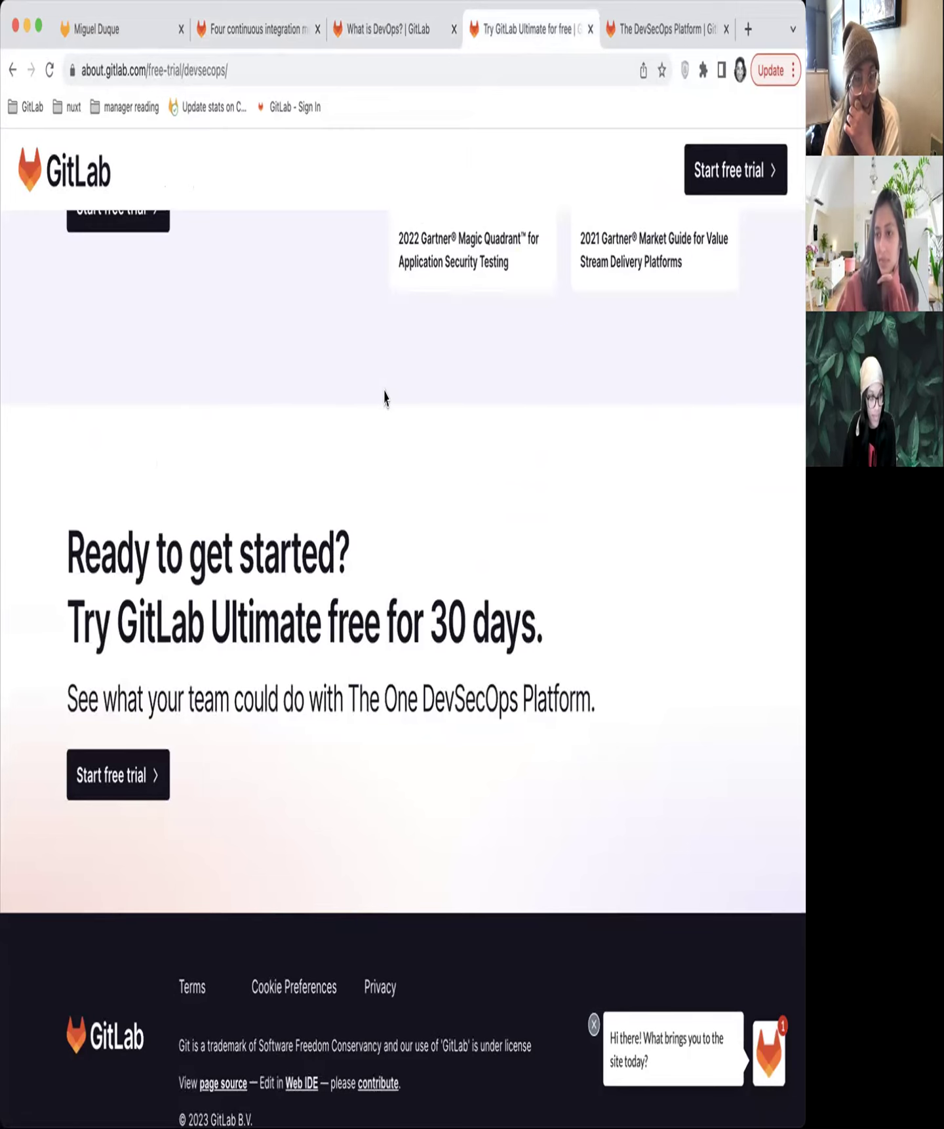
{"action": "scroll", "coordinate": [398, 670], "scroll_direction": "down", "scroll_amount": 2}
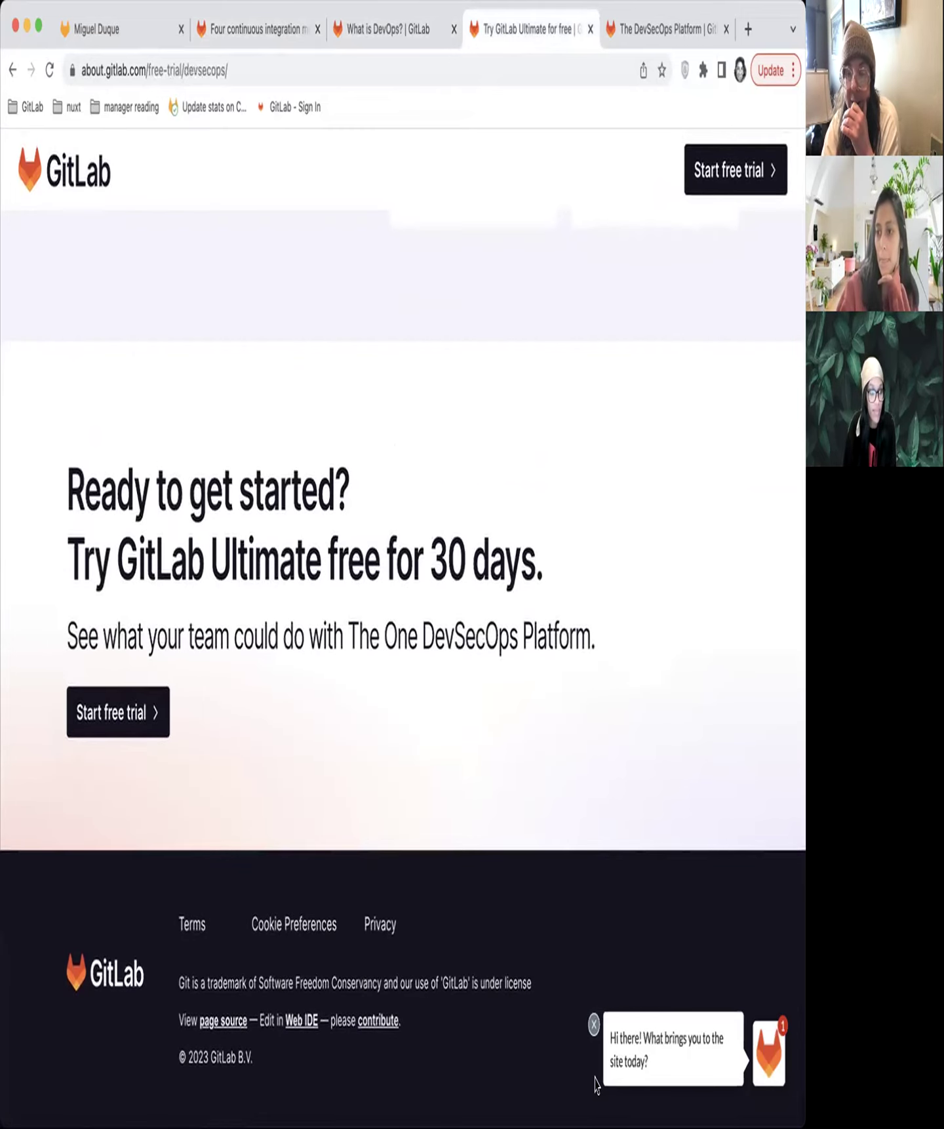
{"action": "left_click", "coordinate": [594, 1026]}
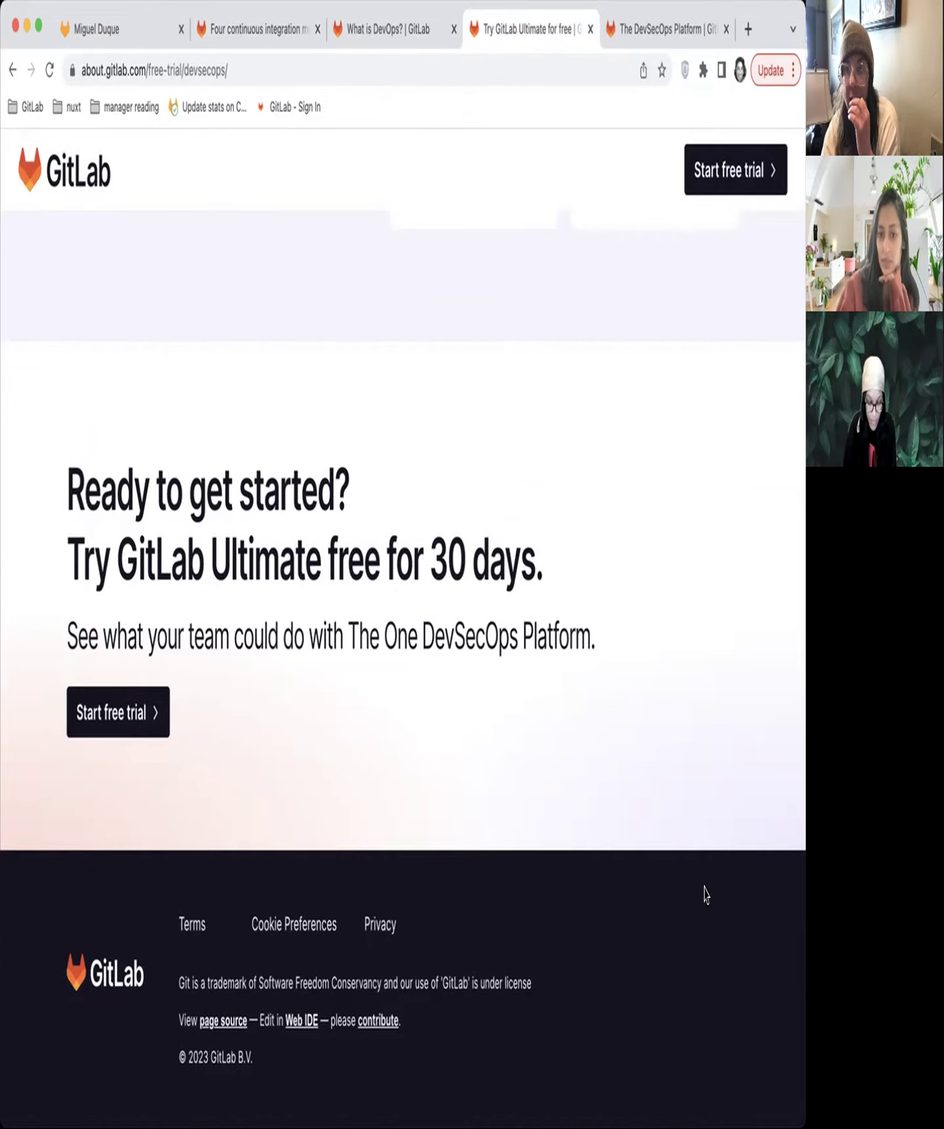
{"action": "left_click", "coordinate": [667, 29]}
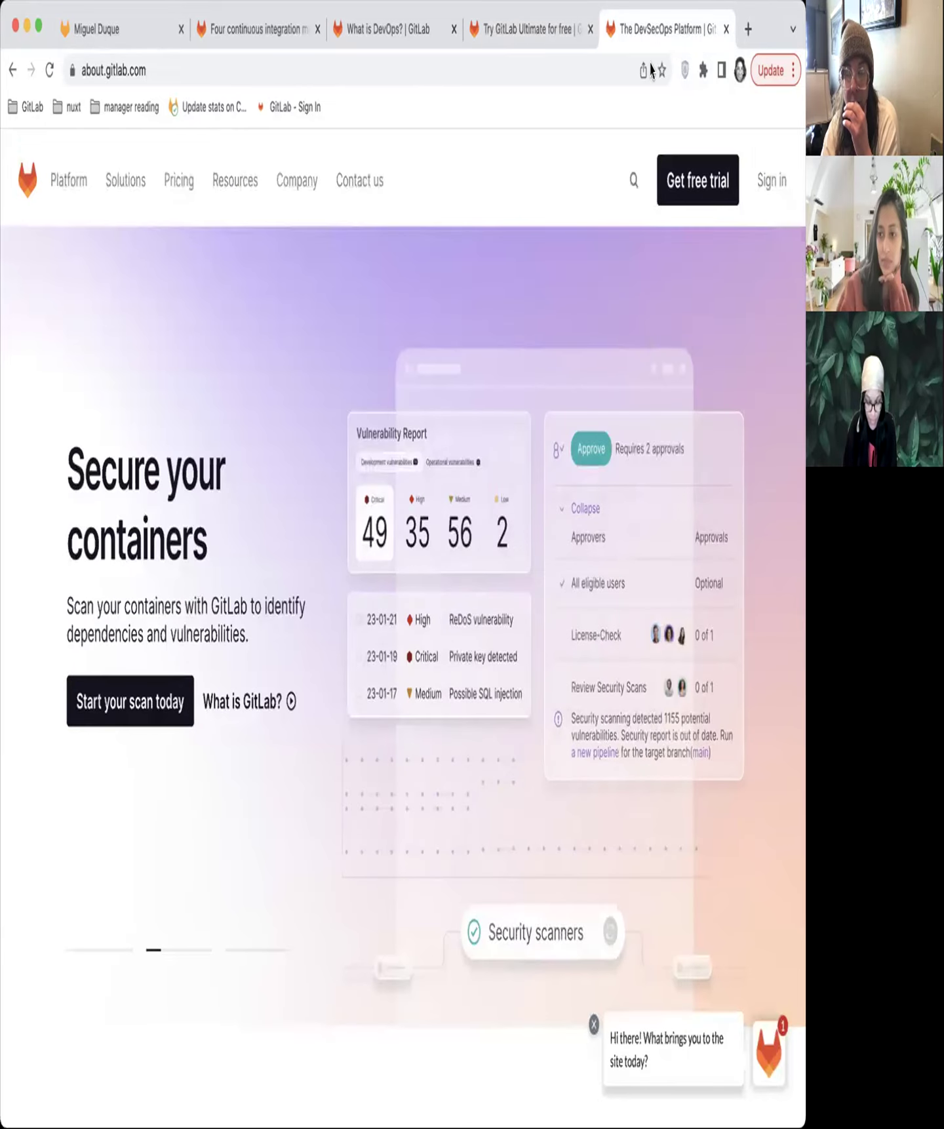
Dismiss the 'Hi there! What brings you to the site today?' chat greeting on the homepage.
{"action": "left_click", "coordinate": [594, 1024]}
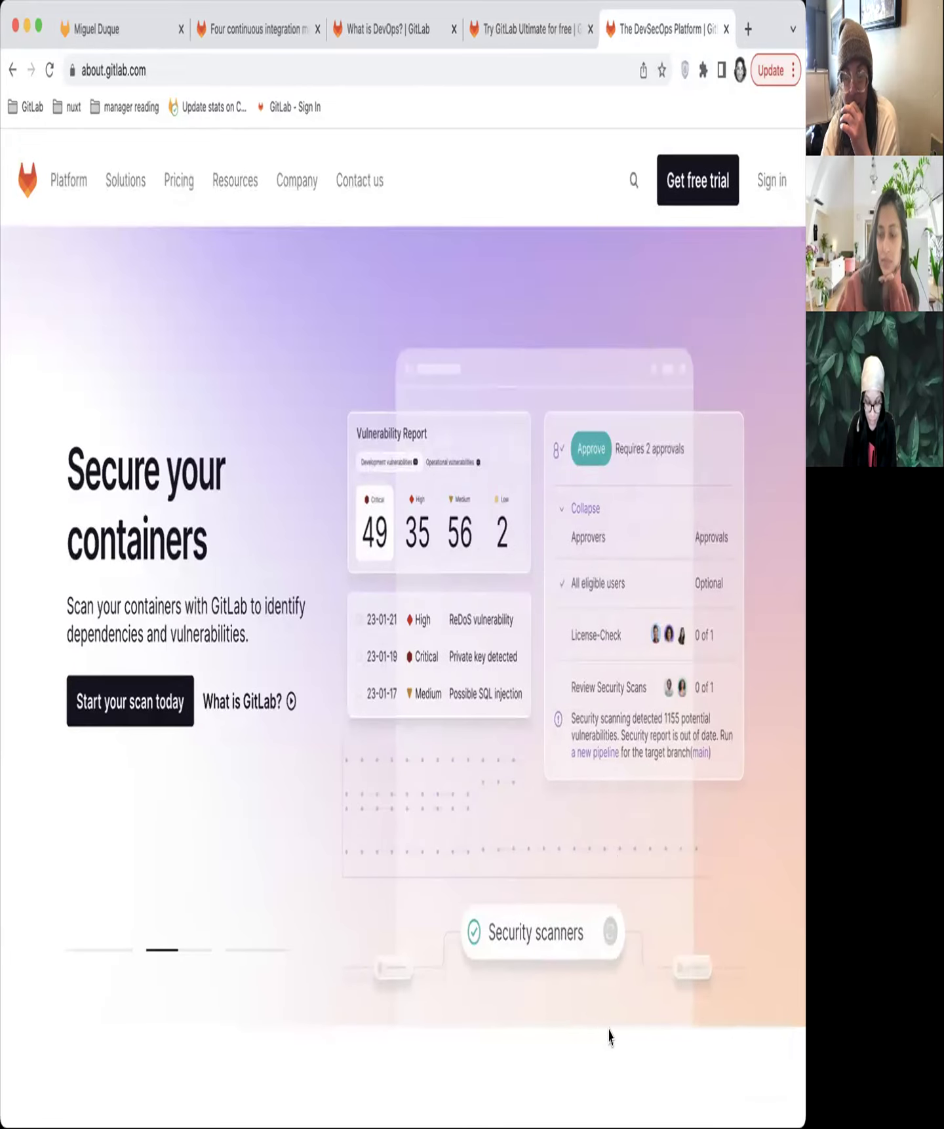